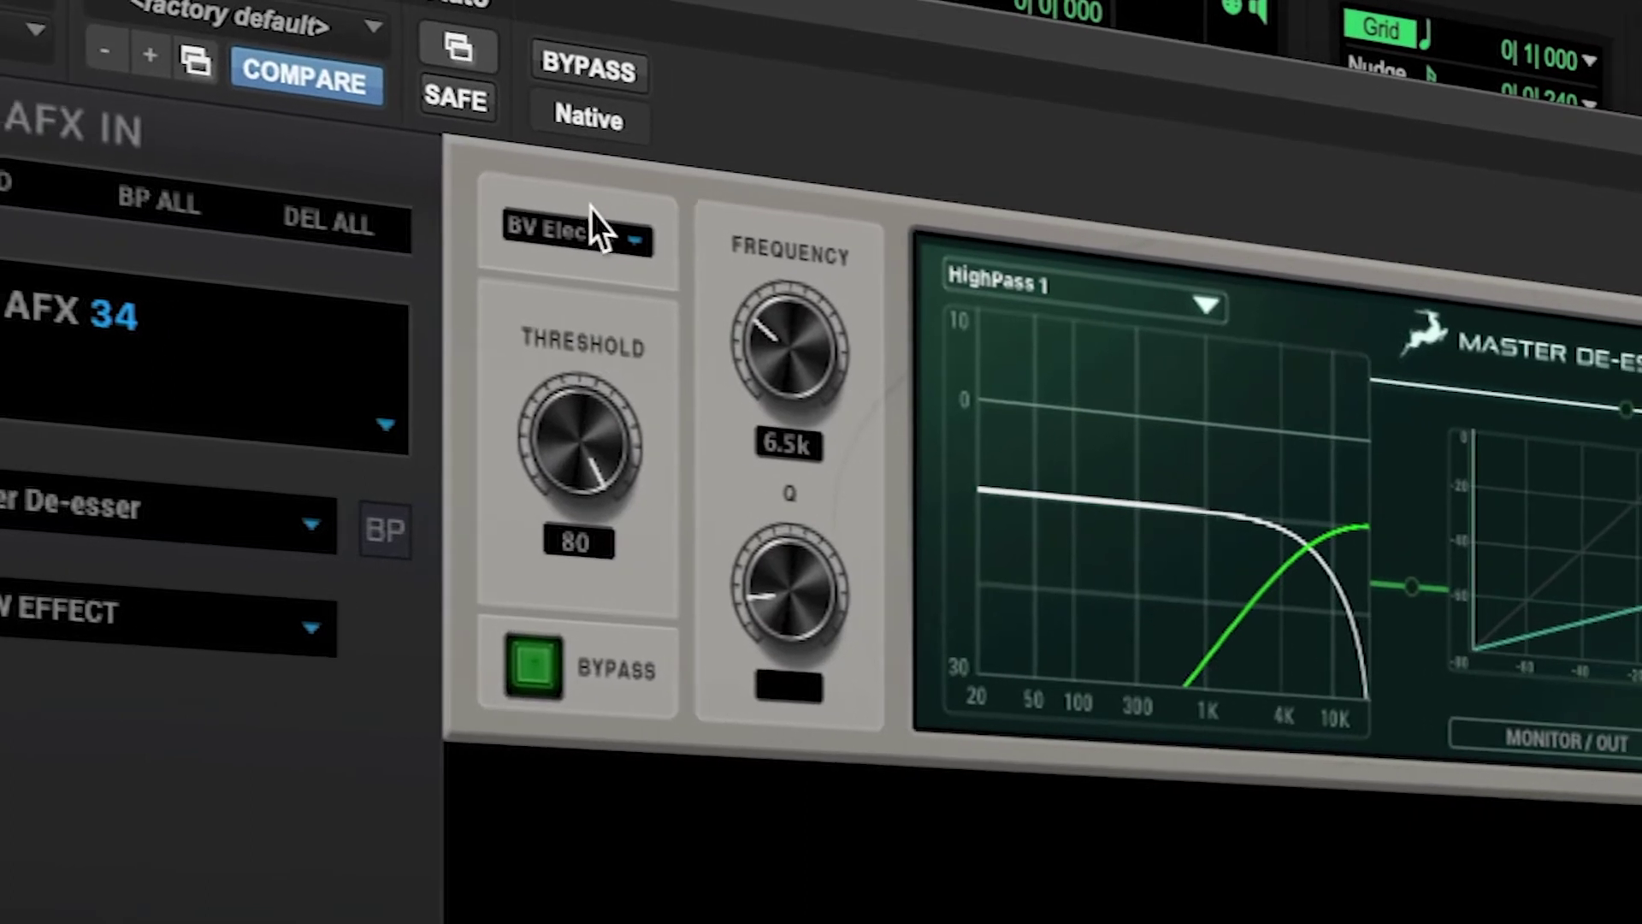
# Lower the de-esser threshold to about 37 and raise the detection frequency to about 8.2k.
pyautogui.moveTo(532, 376); pyautogui.dragTo(553, 526)
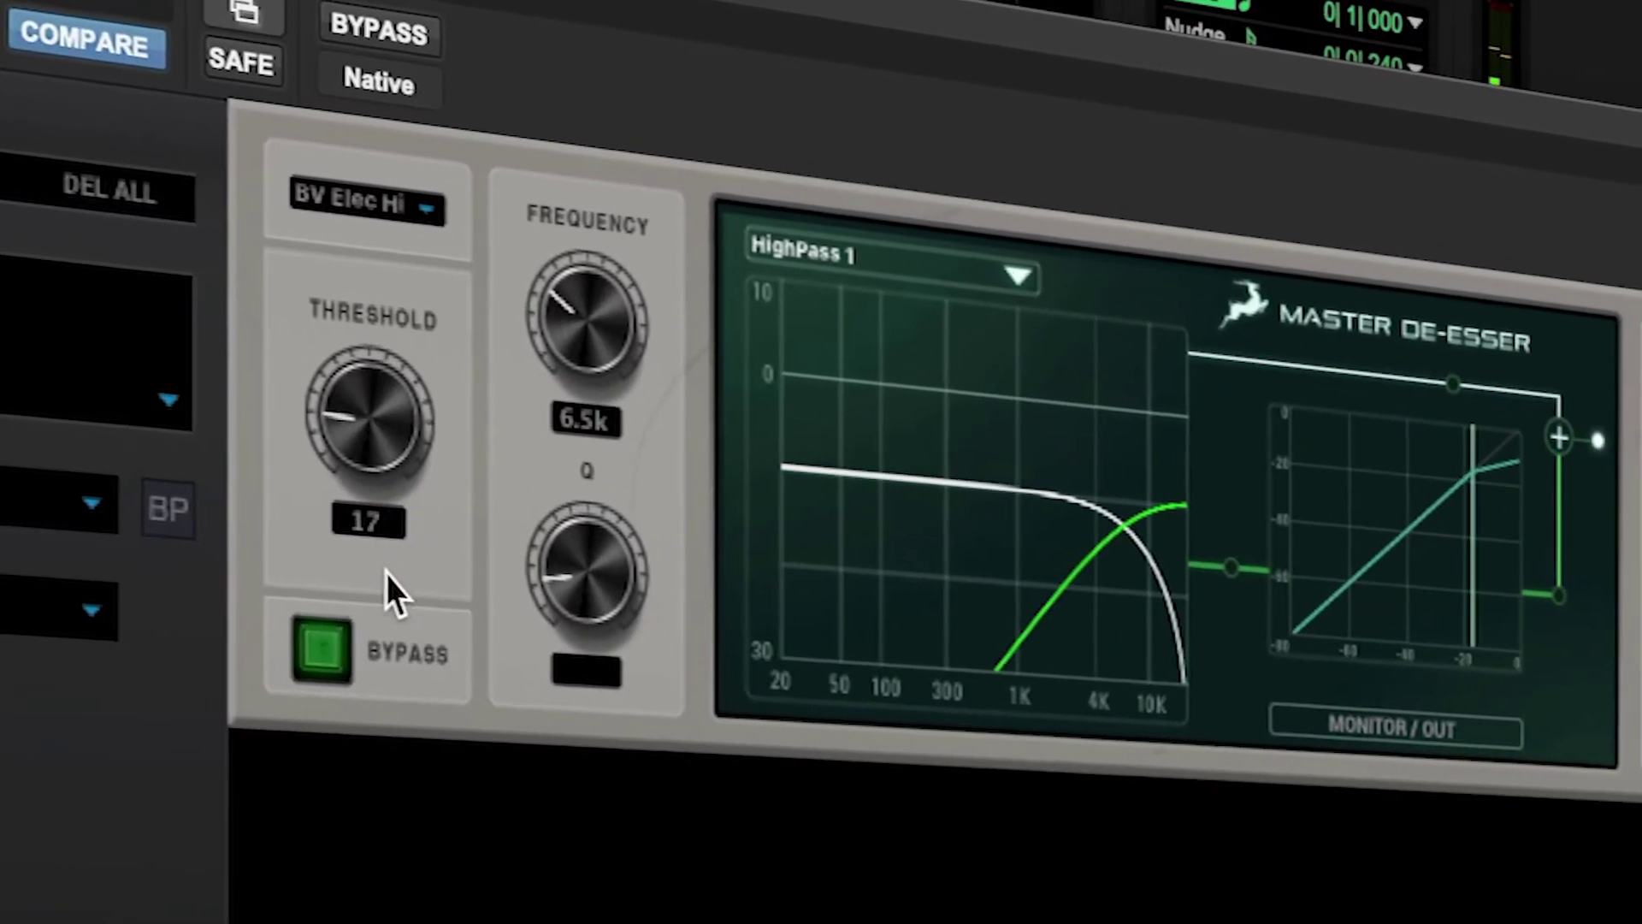
pyautogui.moveTo(336, 569); pyautogui.dragTo(128, 416)
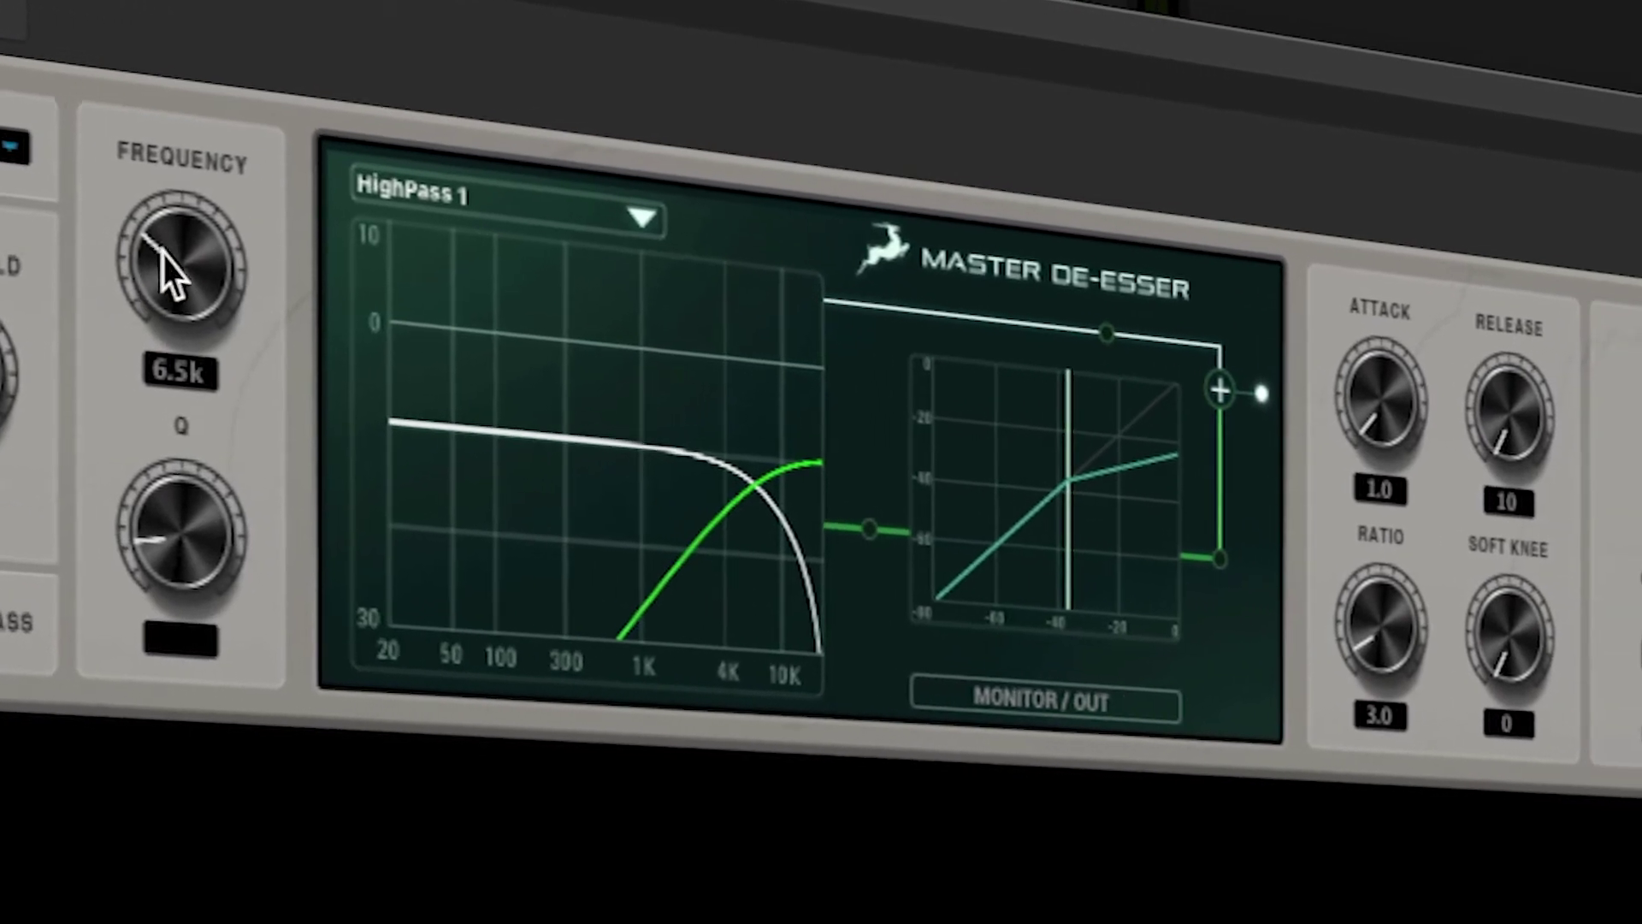
pyautogui.moveTo(329, 270); pyautogui.dragTo(328, 166)
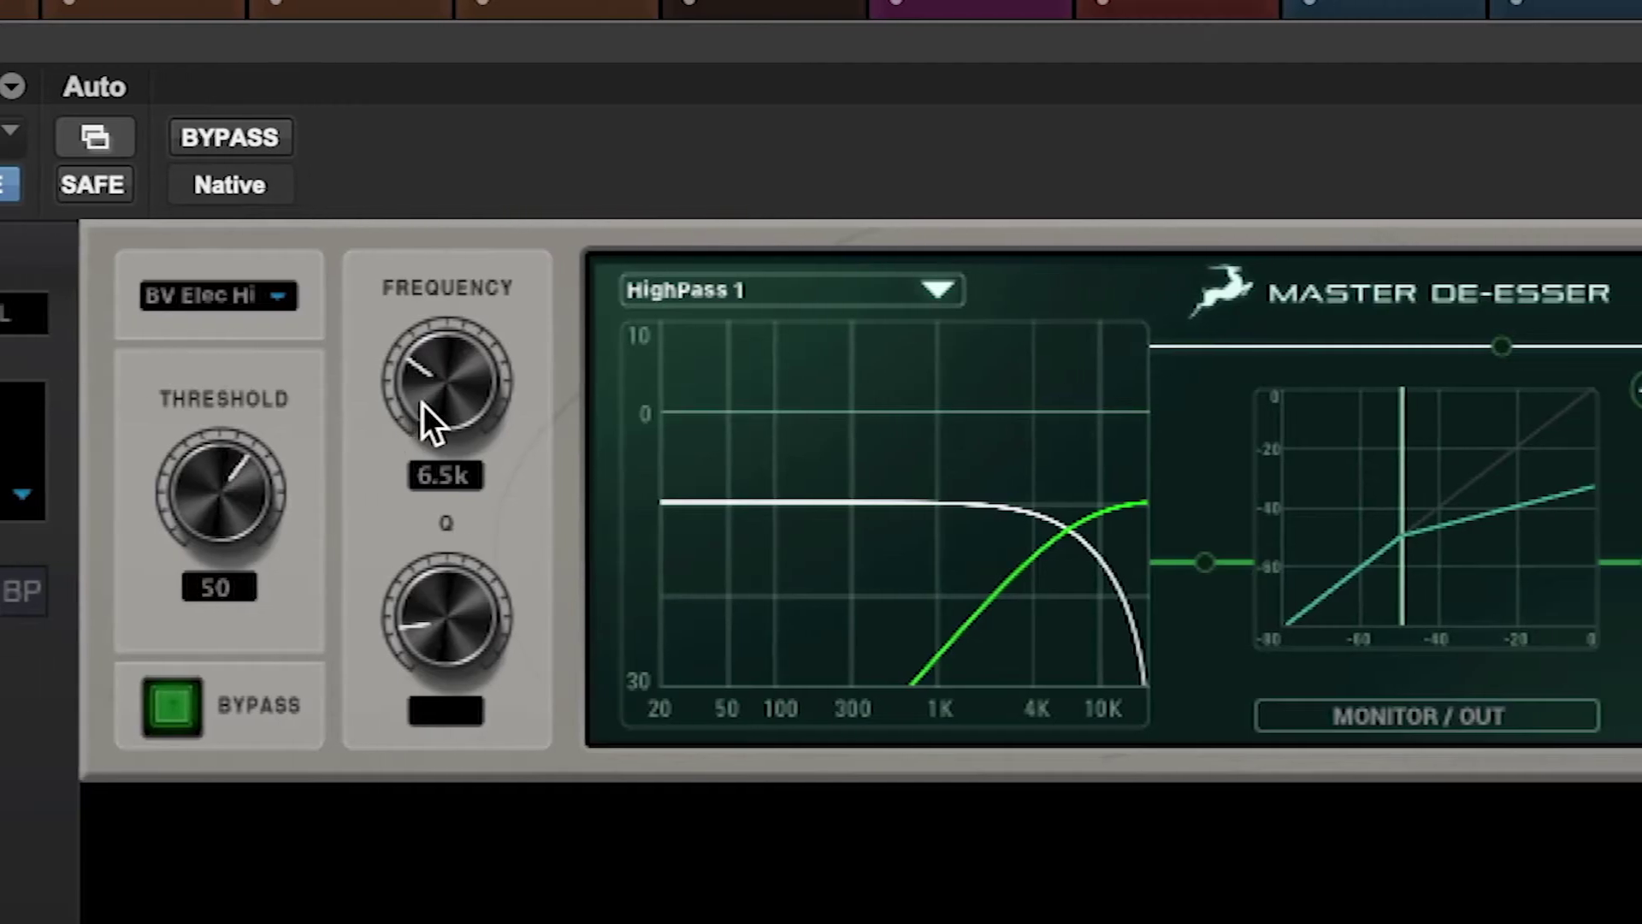
pyautogui.moveTo(438, 378); pyautogui.dragTo(464, 192)
pyautogui.moveTo(137, 191); pyautogui.dragTo(80, 125)
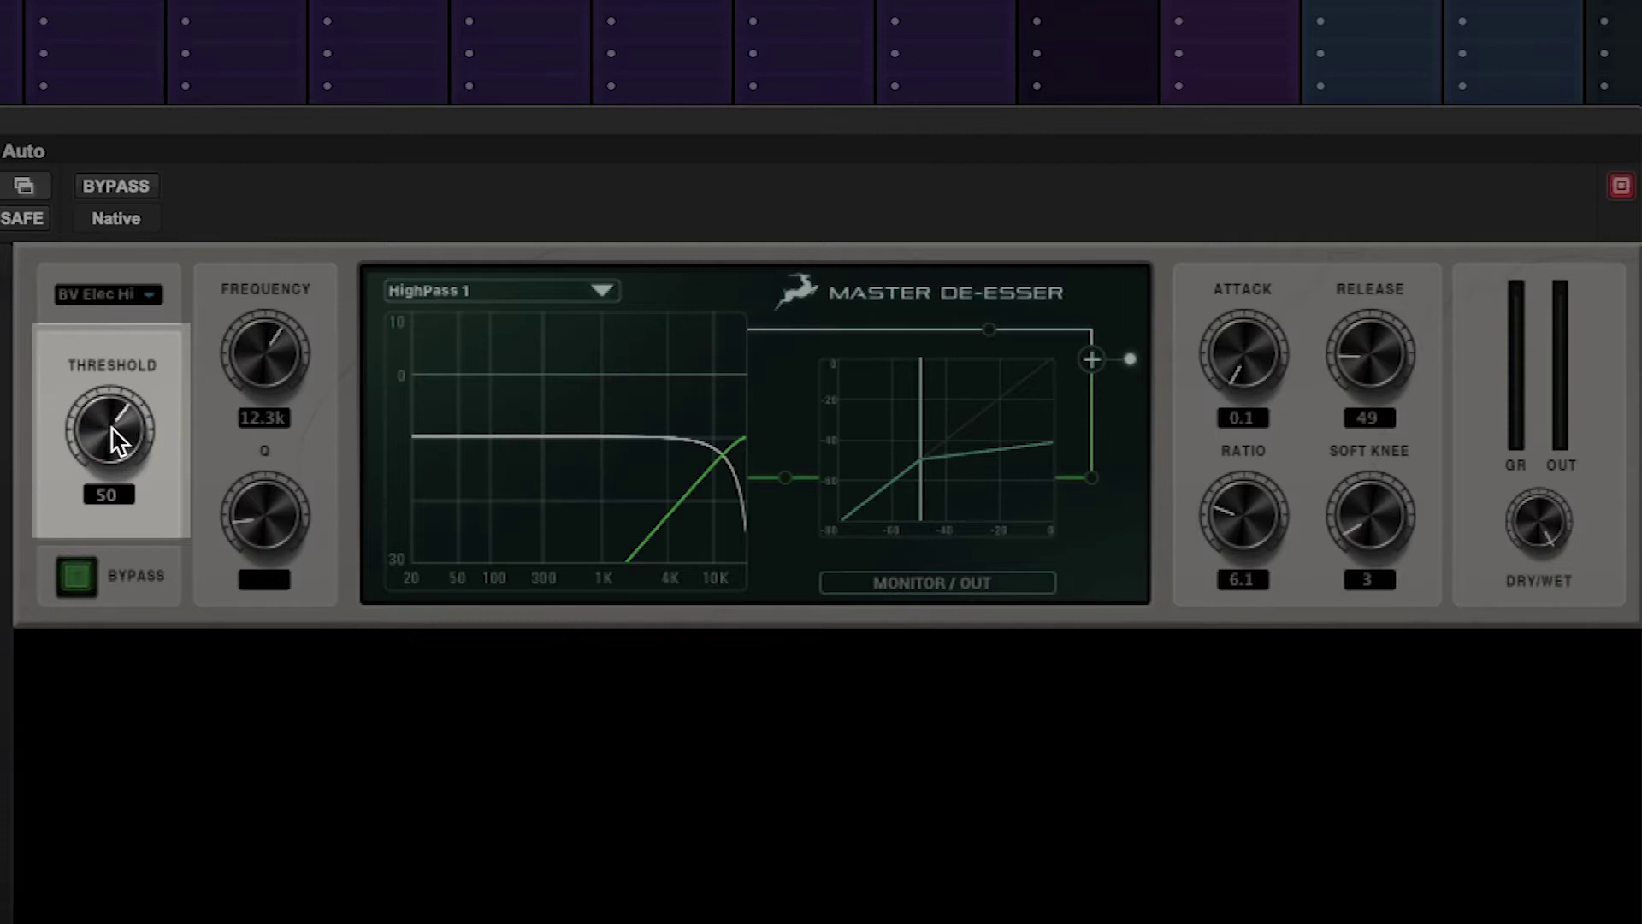
# Drop the threshold to 26 and bring up the de-esser preset list.
pyautogui.moveTo(121, 440); pyautogui.dragTo(114, 505)
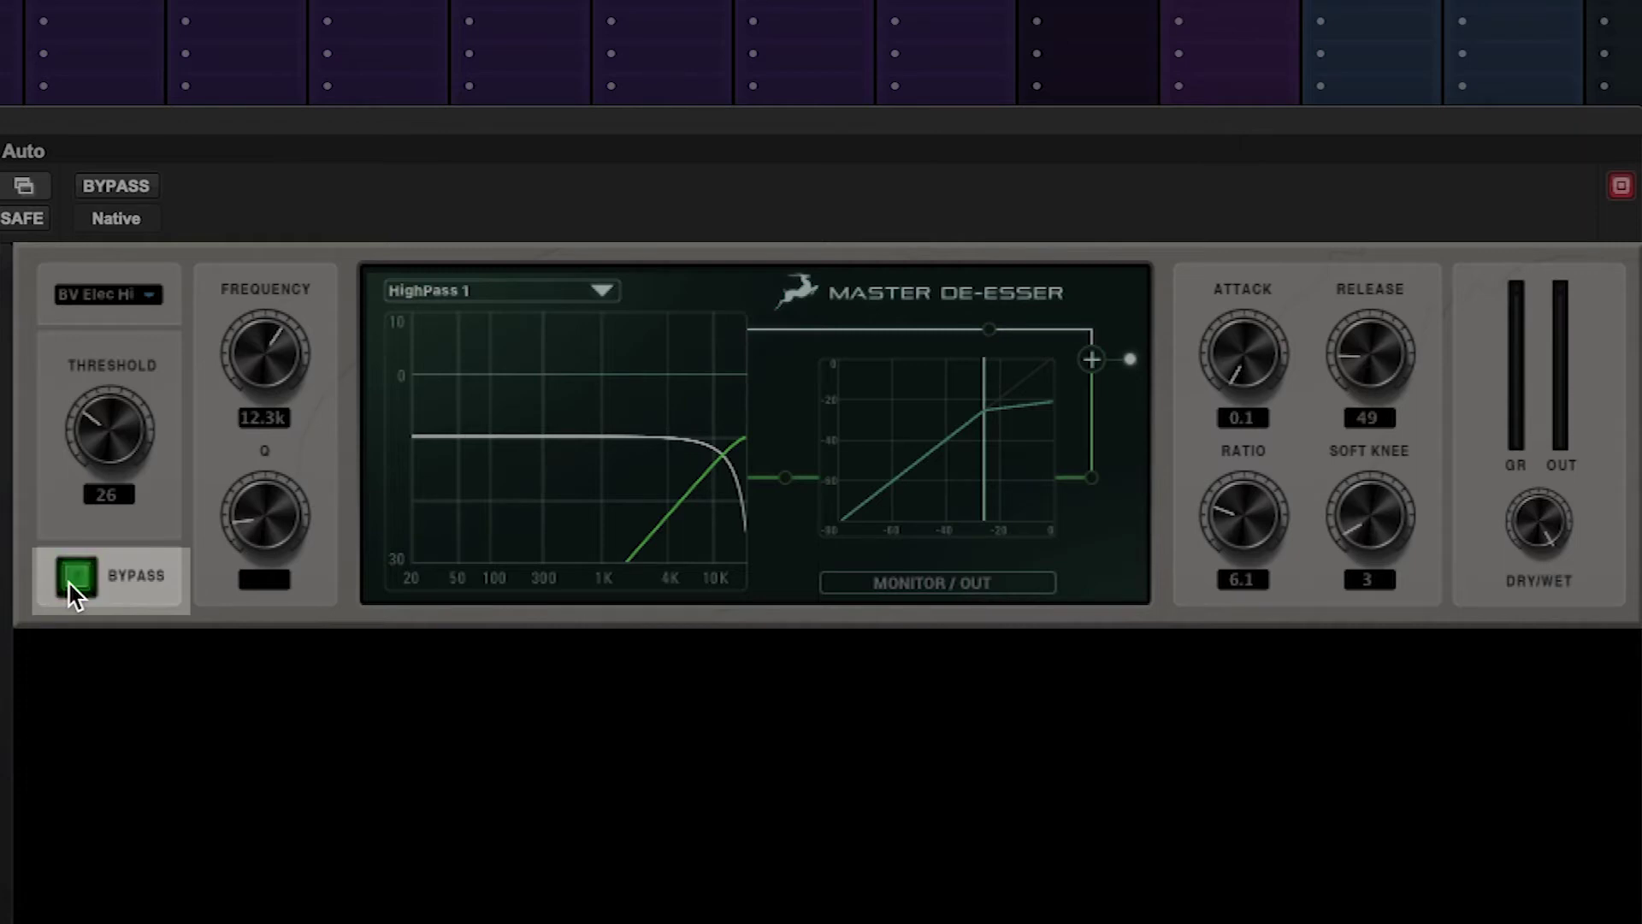
pyautogui.click(141, 294)
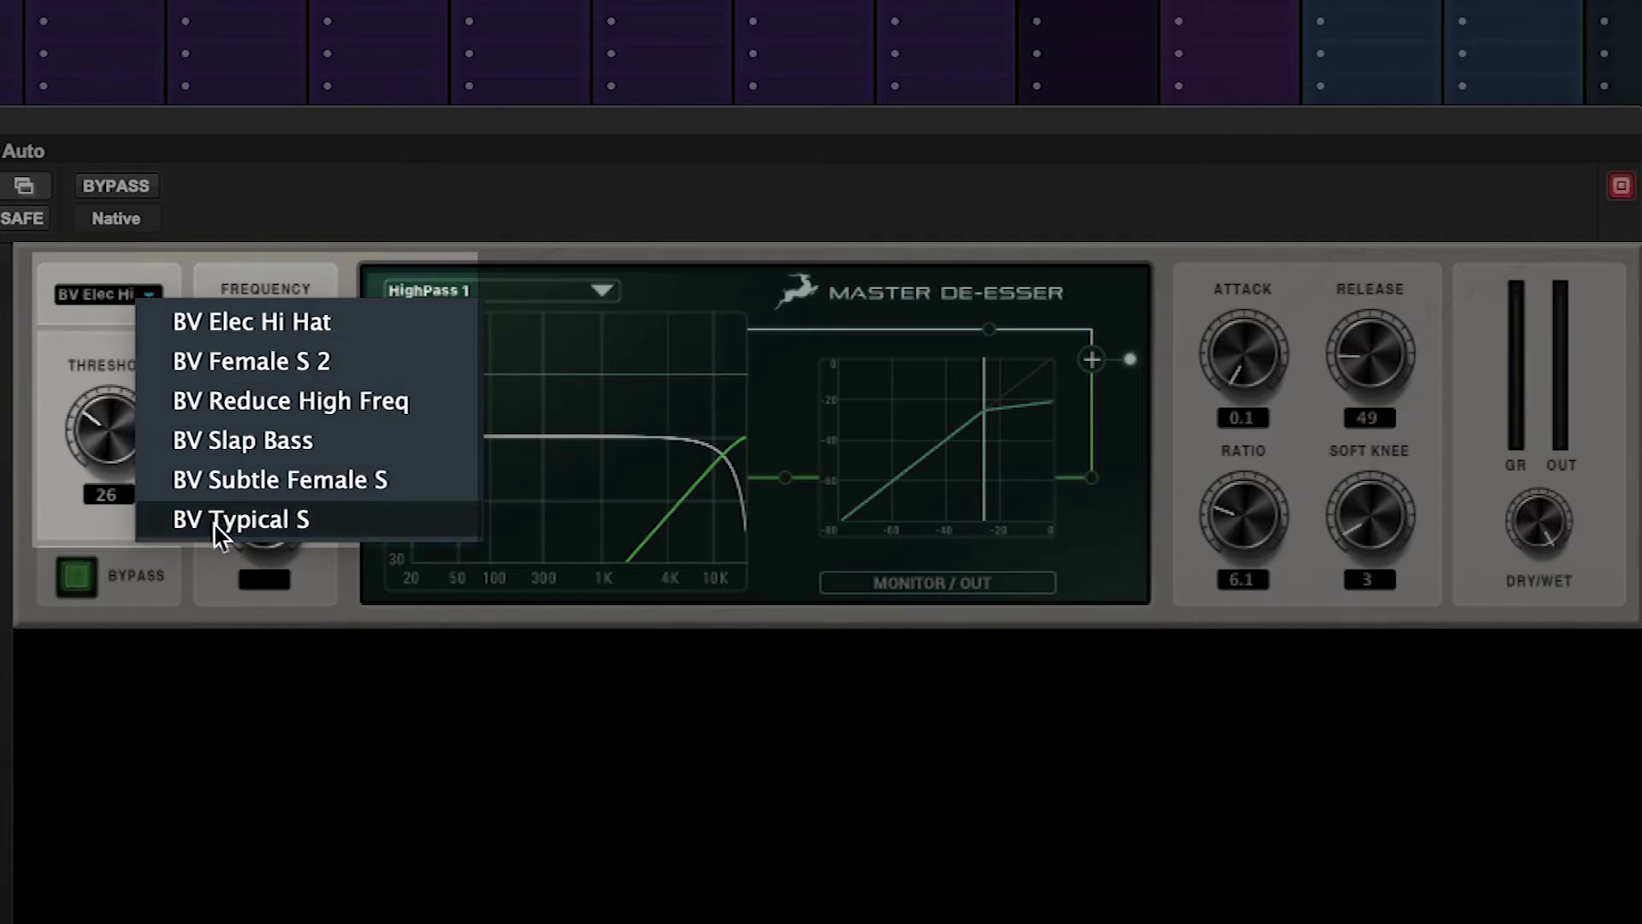
# Dismiss the preset list and sweep the detection frequency down to 7.7k.
pyautogui.click(228, 259)
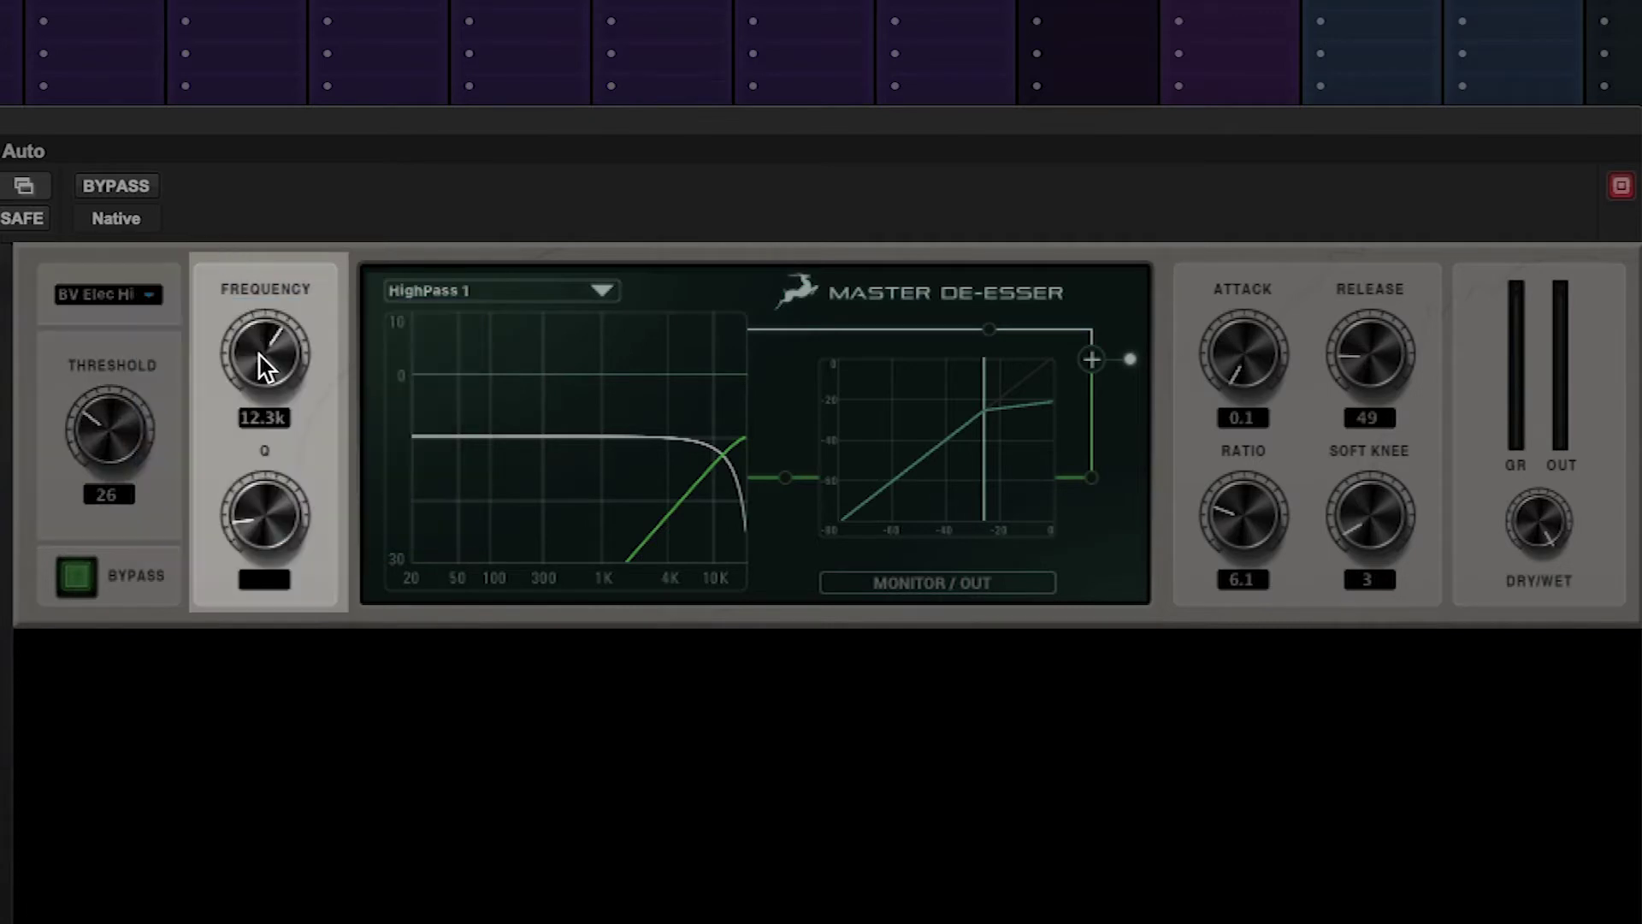
pyautogui.moveTo(260, 356); pyautogui.dragTo(300, 778)
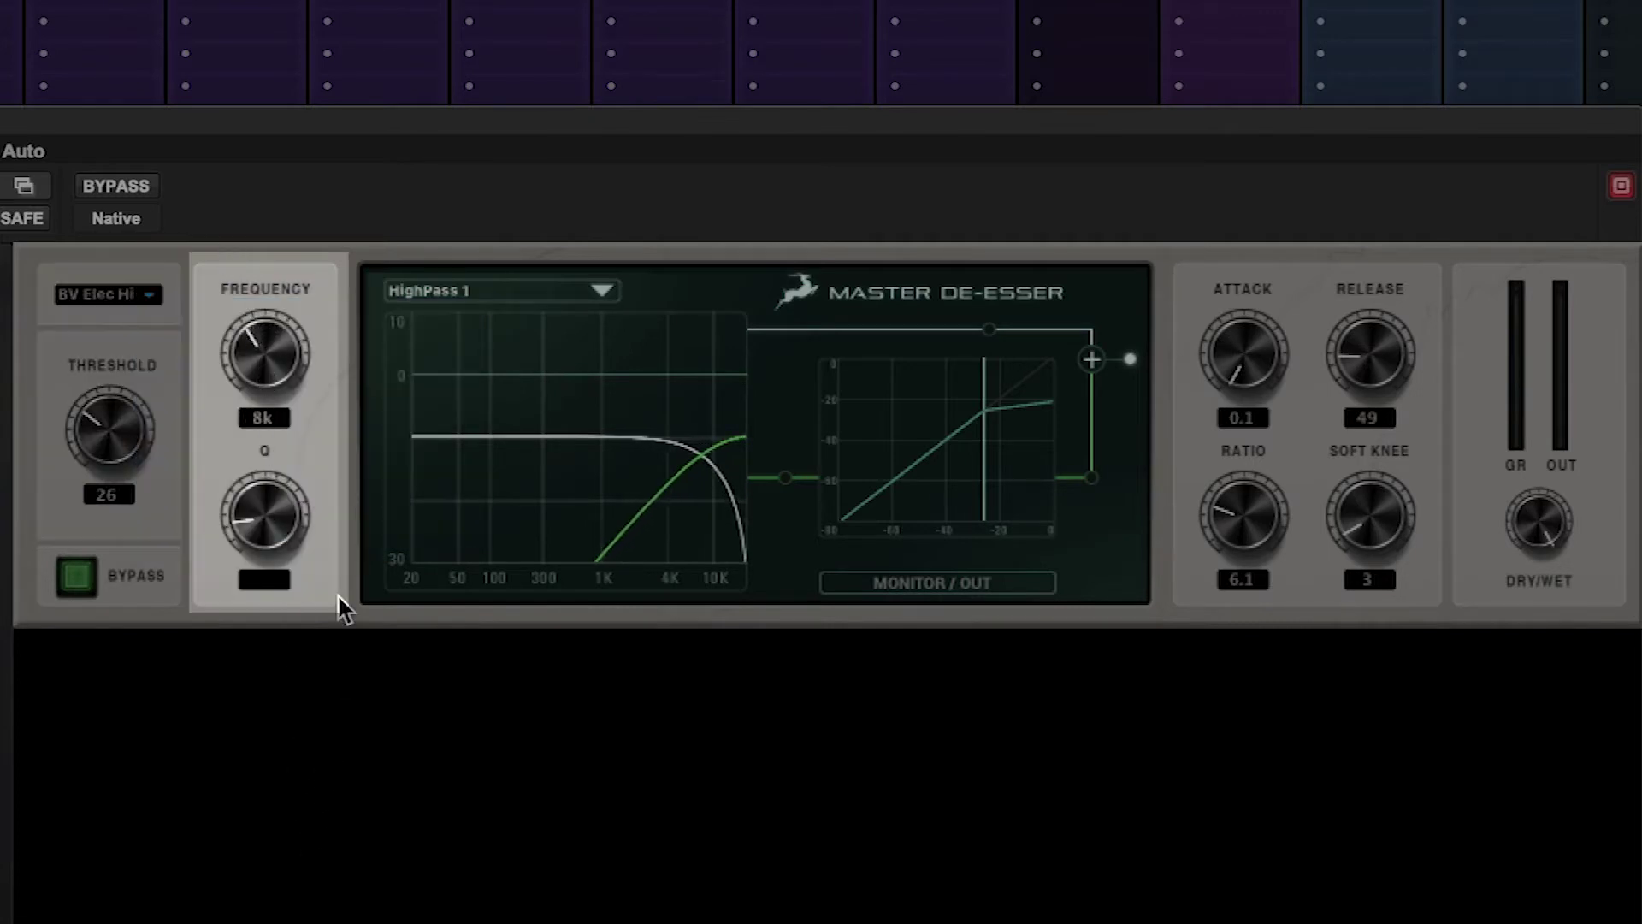
pyautogui.moveTo(336, 593); pyautogui.dragTo(387, 780)
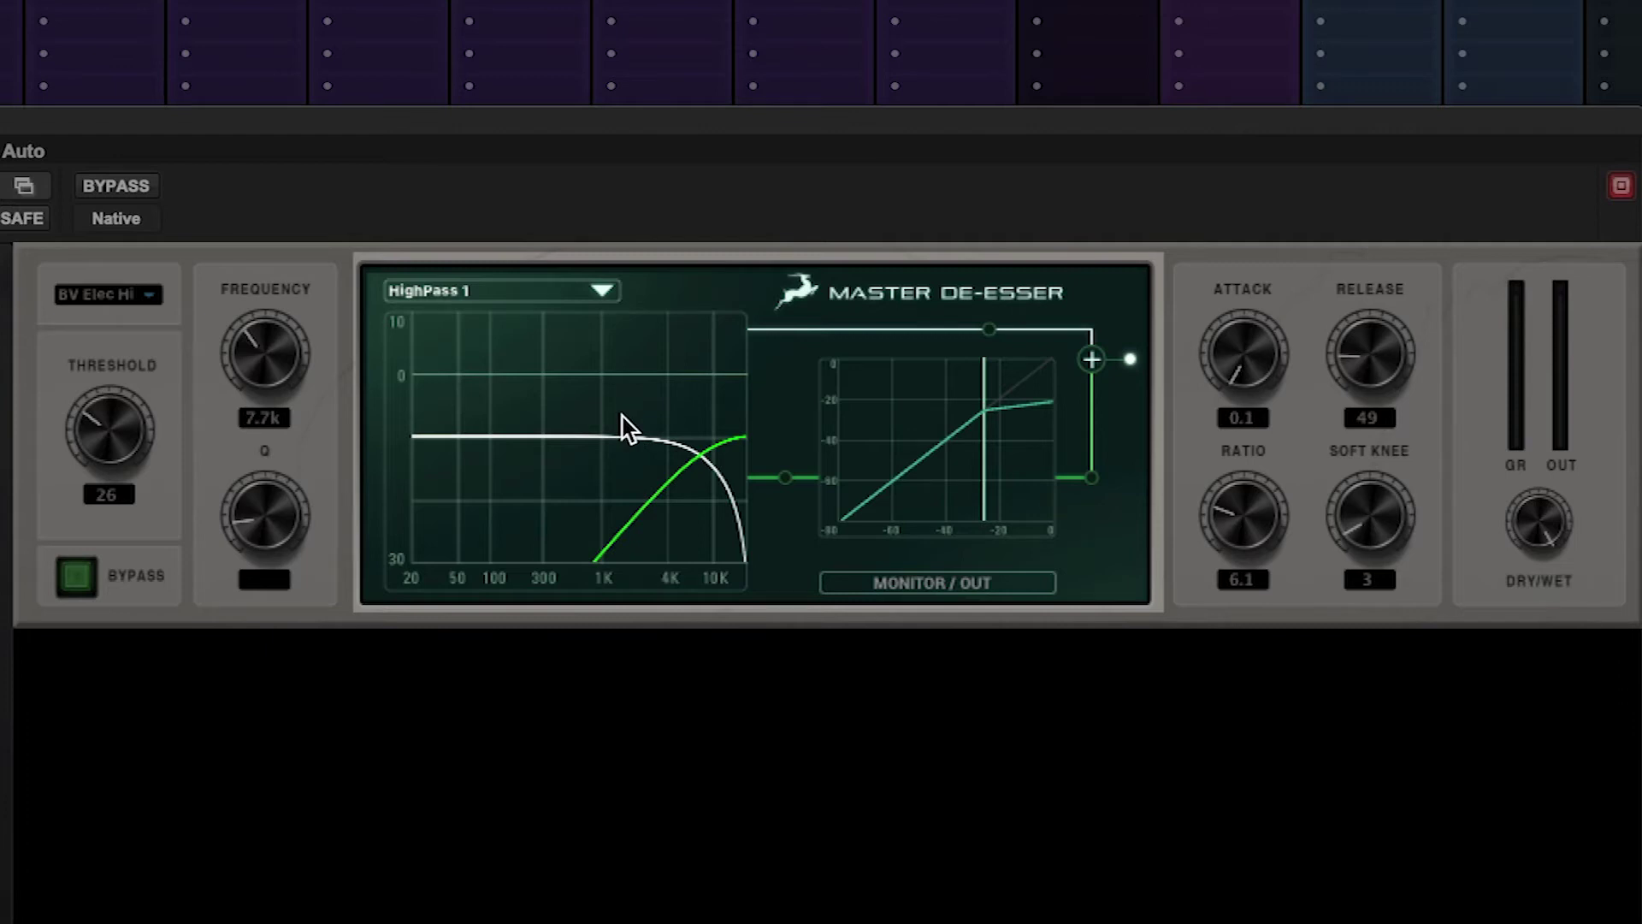
# Audition the HighPass 3 and BandPass 2 filter shapes, then return to HighPass 1.
pyautogui.click(603, 291)
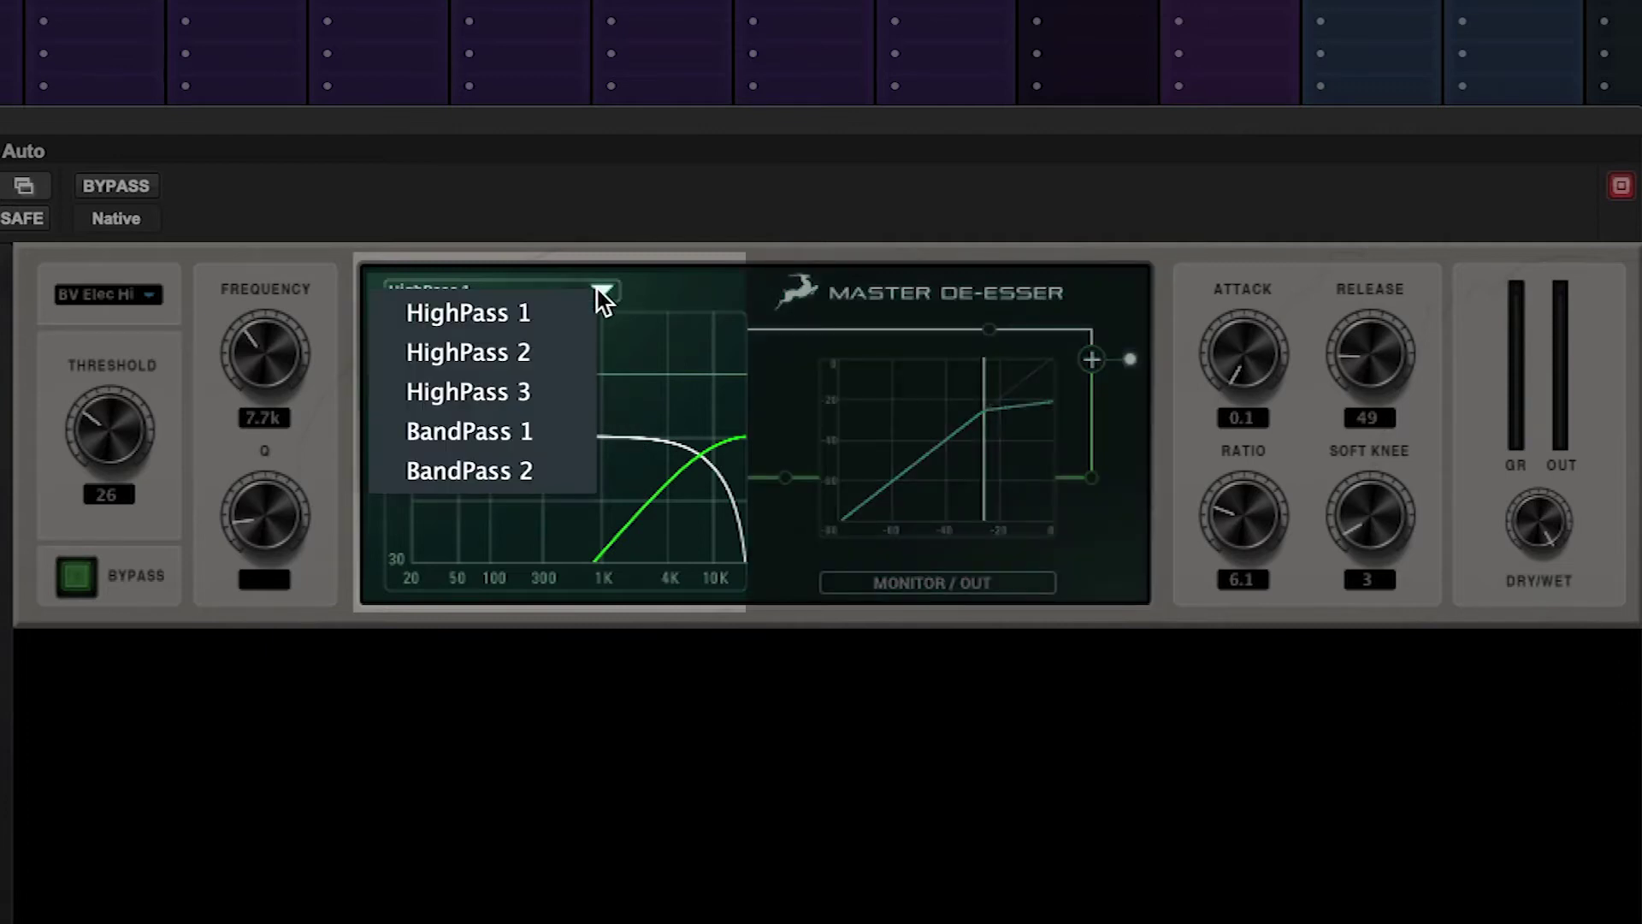
pyautogui.click(525, 390)
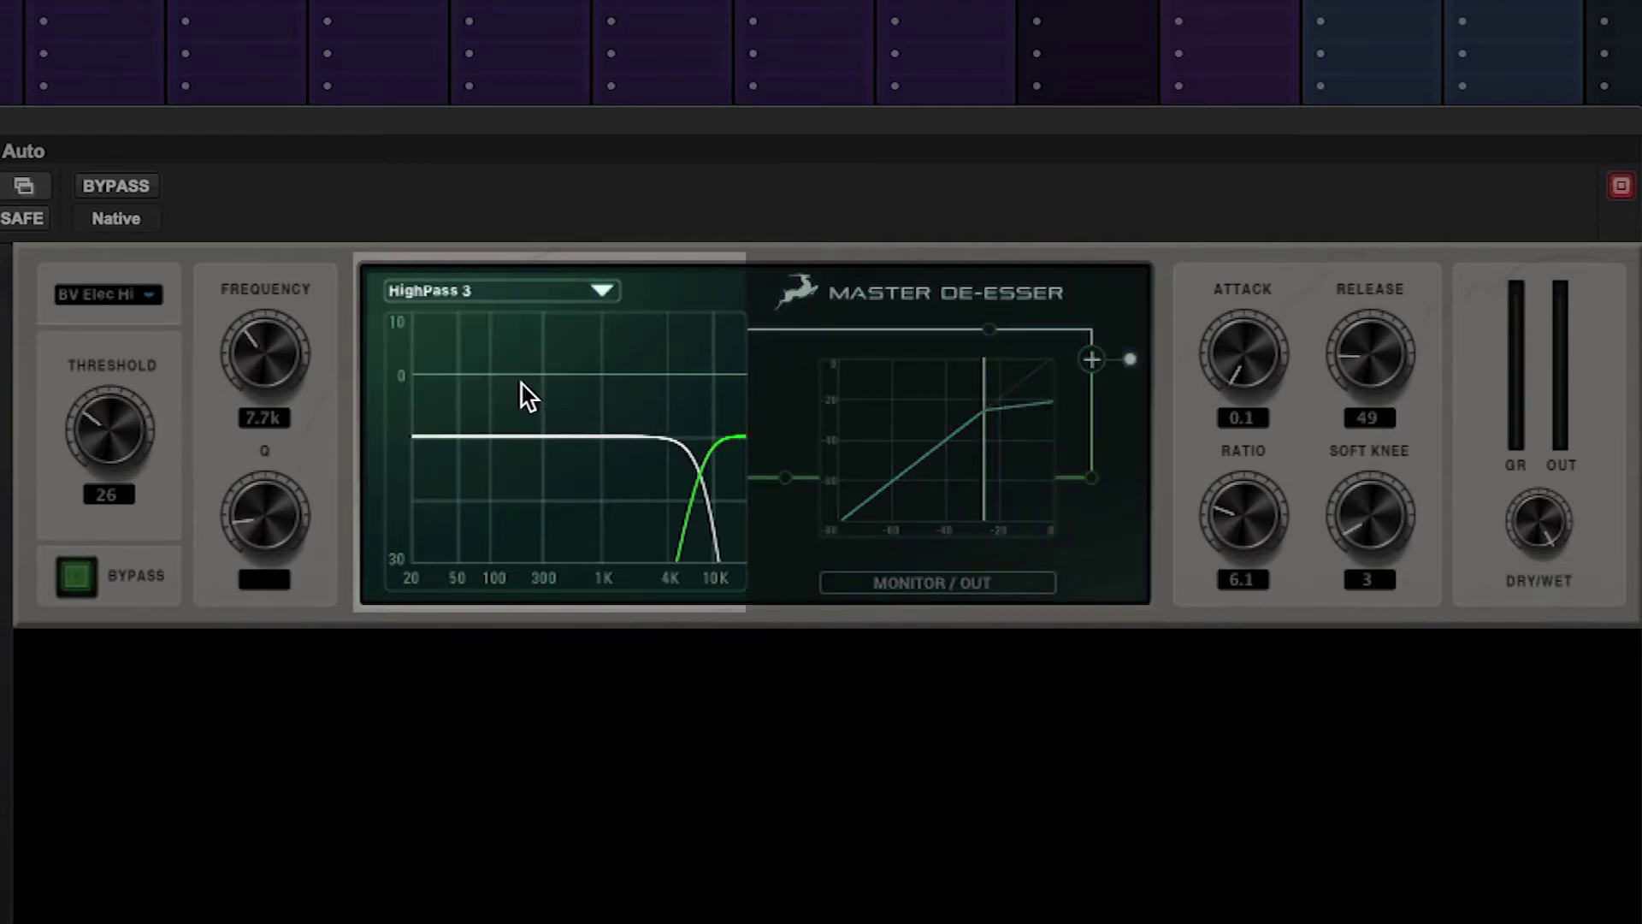
pyautogui.click(598, 288)
pyautogui.click(518, 472)
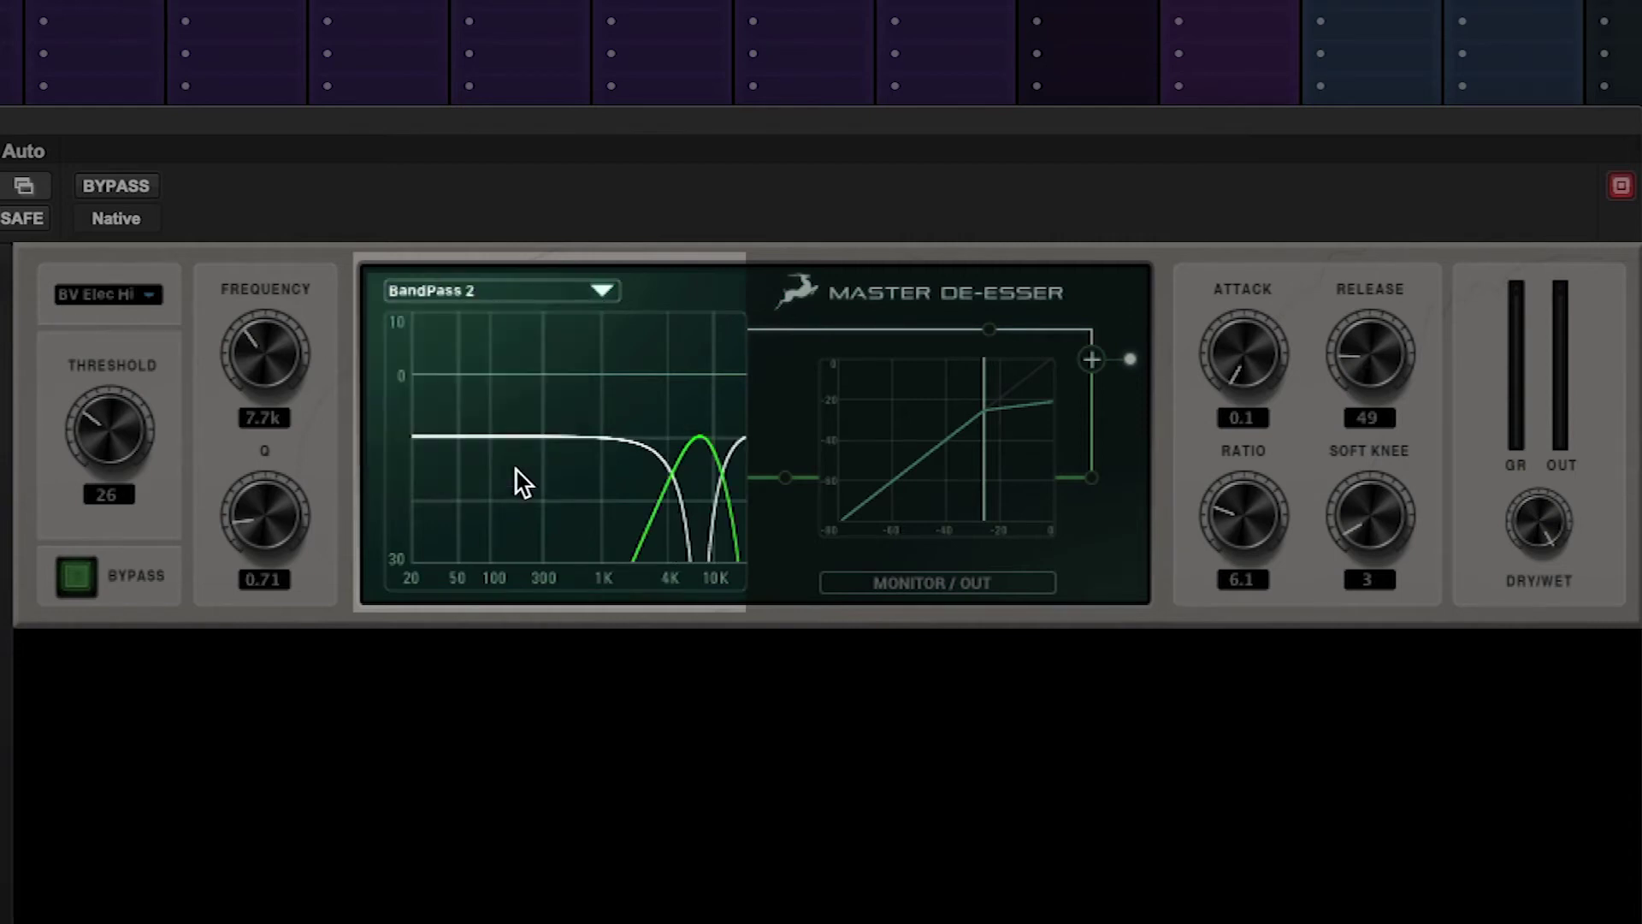
pyautogui.click(603, 291)
pyautogui.click(572, 323)
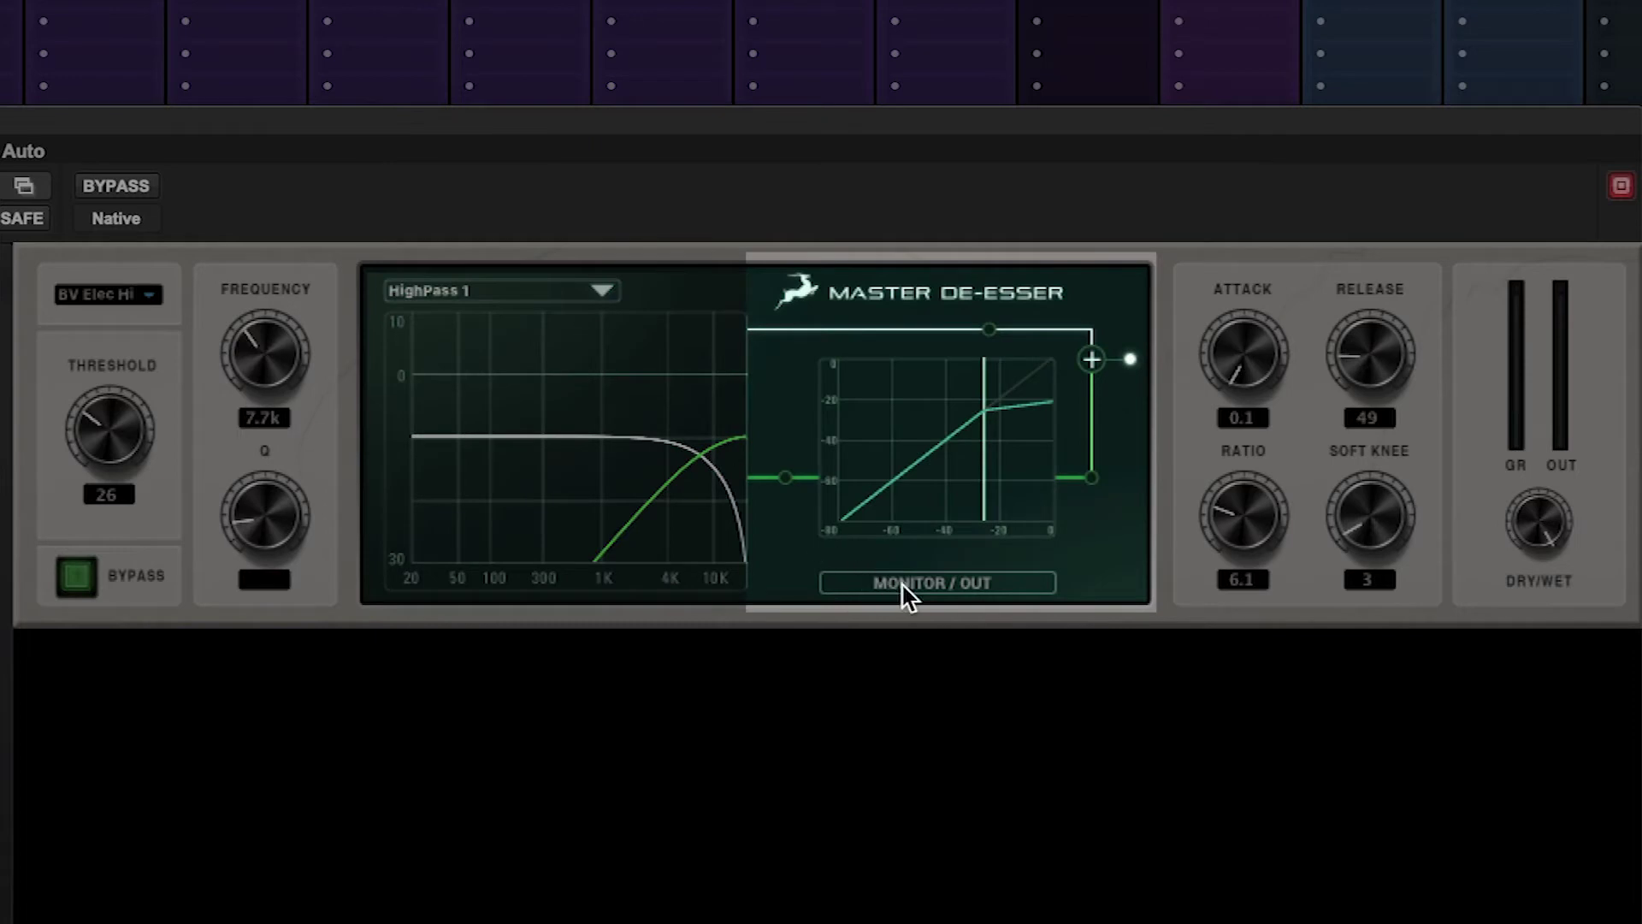
# Cycle the MONITOR / OUT point through the signal chain and back to the output.
pyautogui.click(896, 587)
pyautogui.click(896, 587)
pyautogui.click(898, 589)
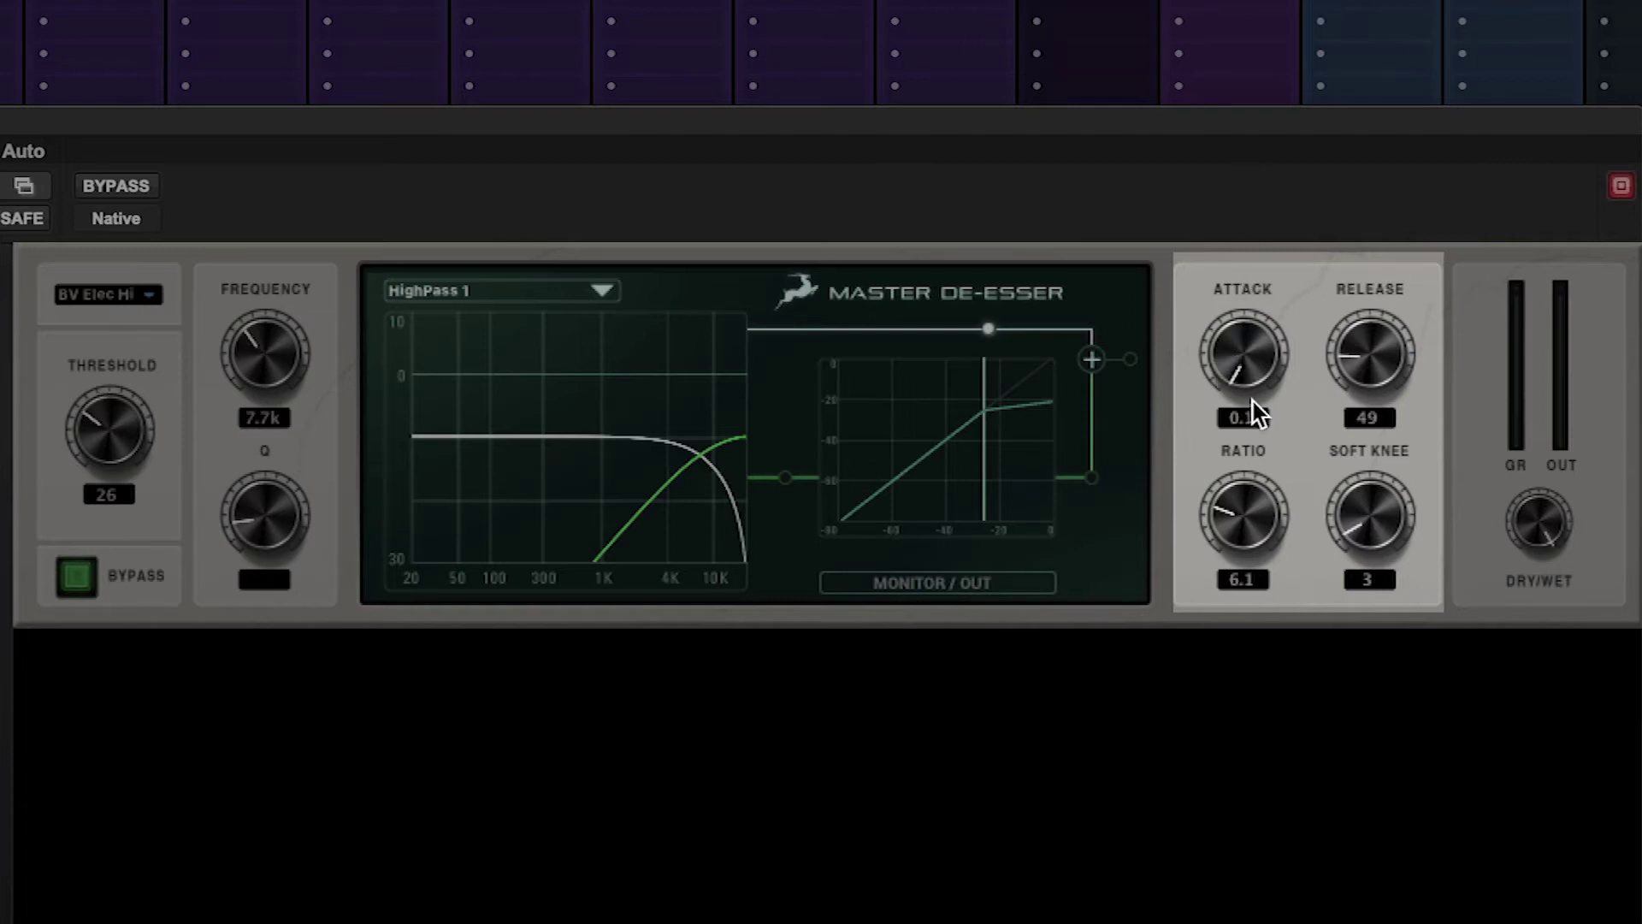
# Set release to 58, ratio to 3.6, soft knee to 8 and Dry/Wet high.
pyautogui.moveTo(1363, 356)
pyautogui.mouseDown()
pyautogui.moveTo(1367, 220)
pyautogui.moveTo(1367, 348)
pyautogui.mouseUp()
pyautogui.moveTo(1257, 510); pyautogui.dragTo(1240, 609)
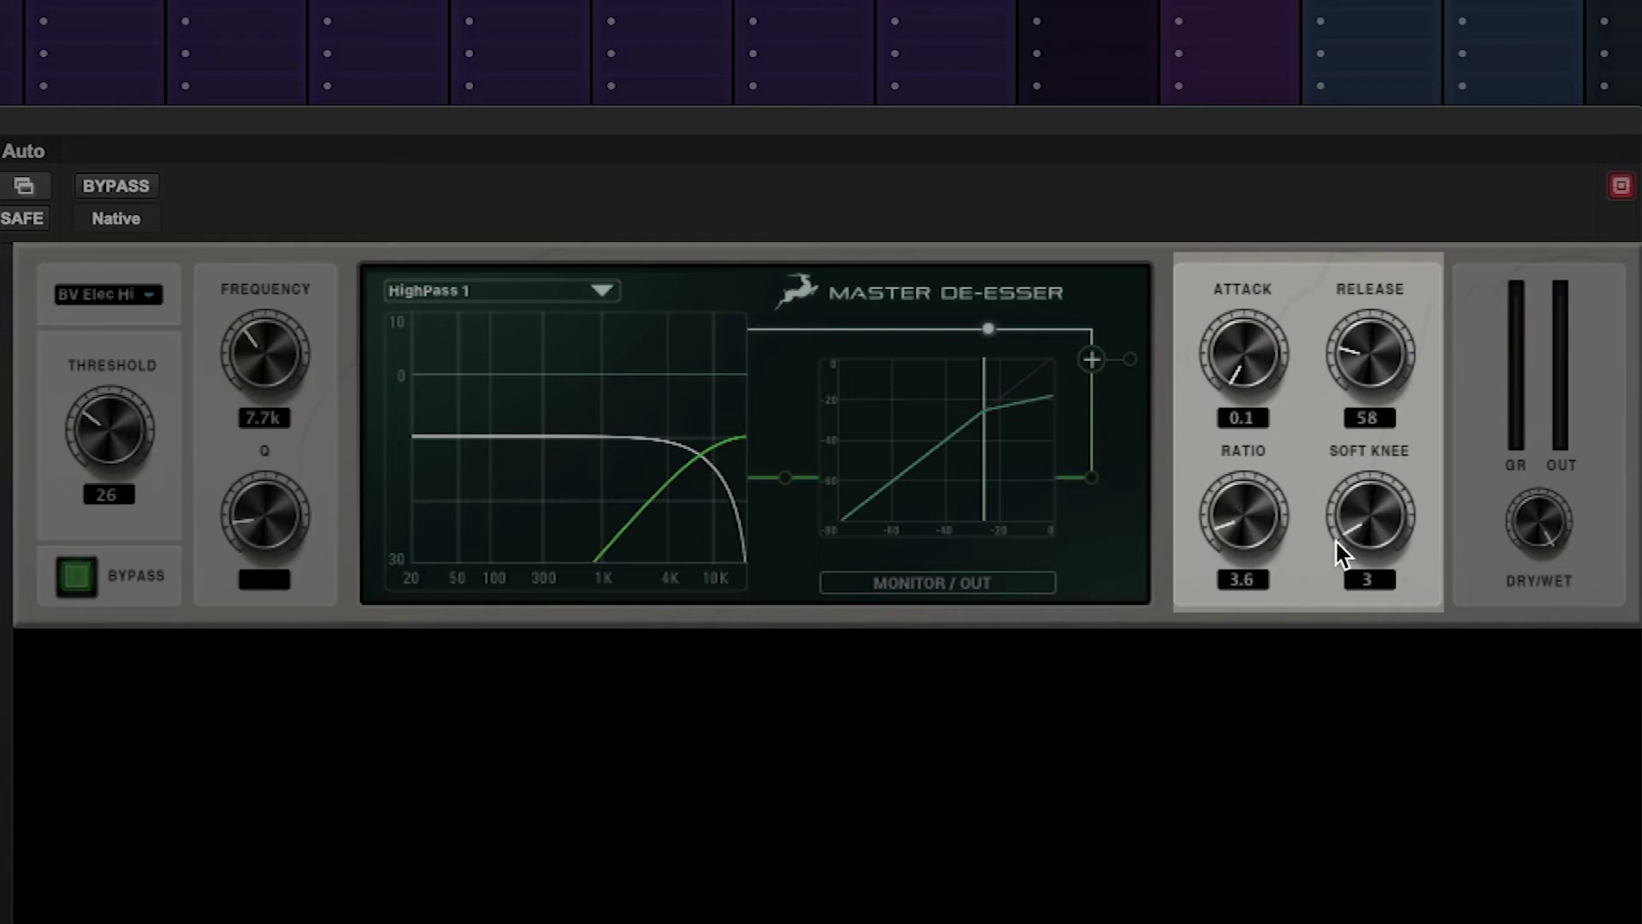
pyautogui.moveTo(1372, 471)
pyautogui.mouseDown()
pyautogui.moveTo(1363, 414)
pyautogui.moveTo(1361, 470)
pyautogui.mouseUp()
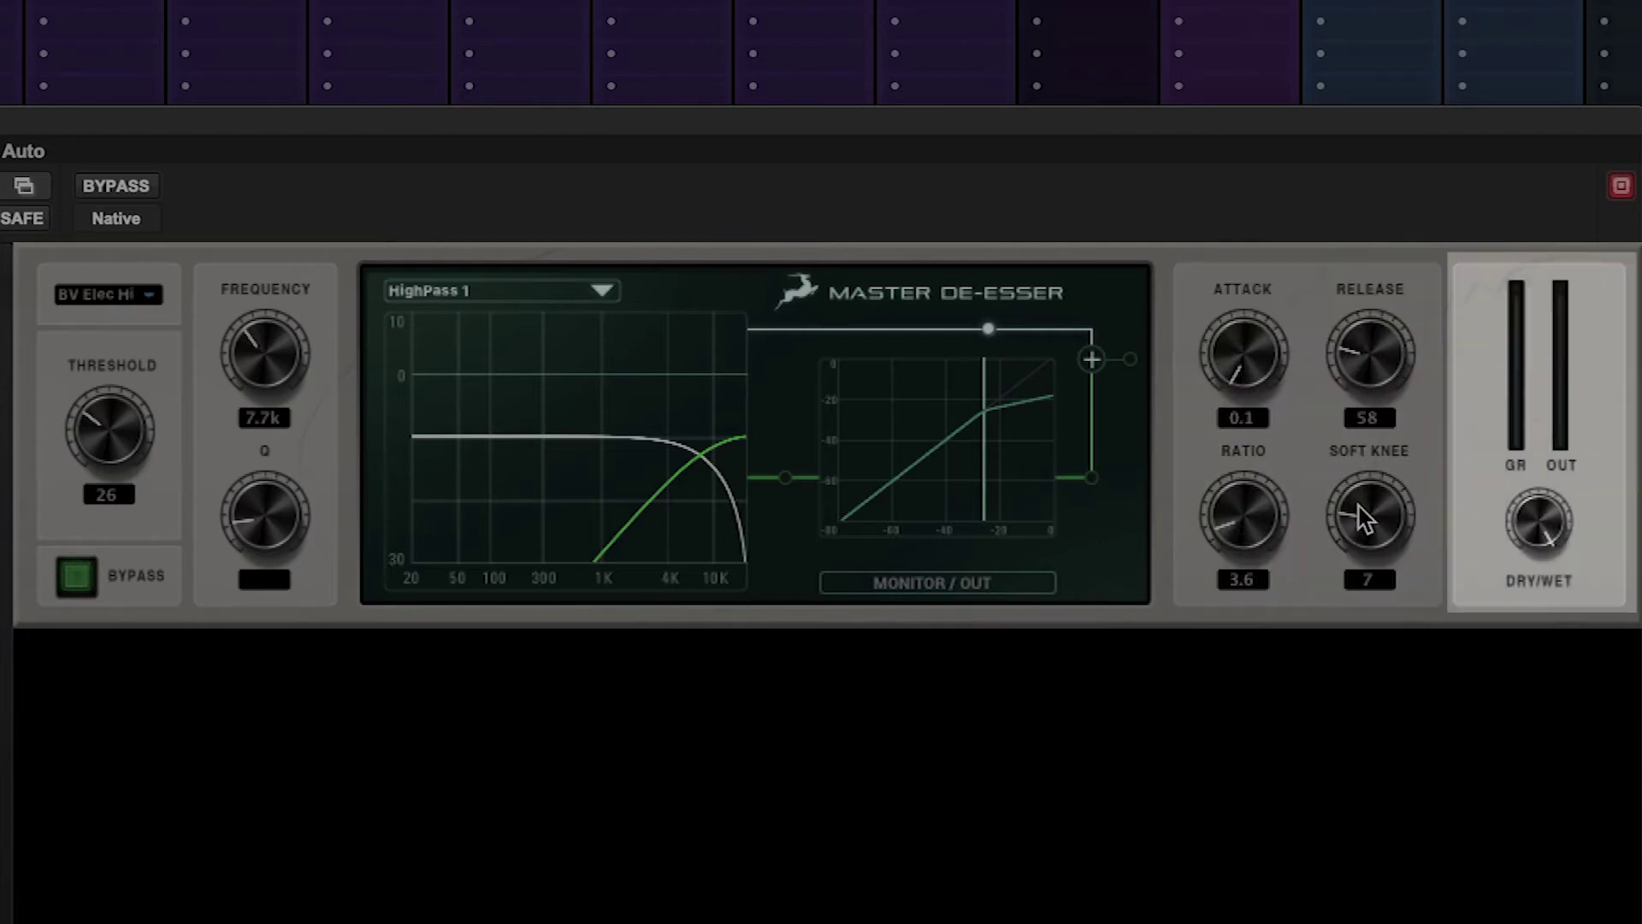
pyautogui.click(1537, 534)
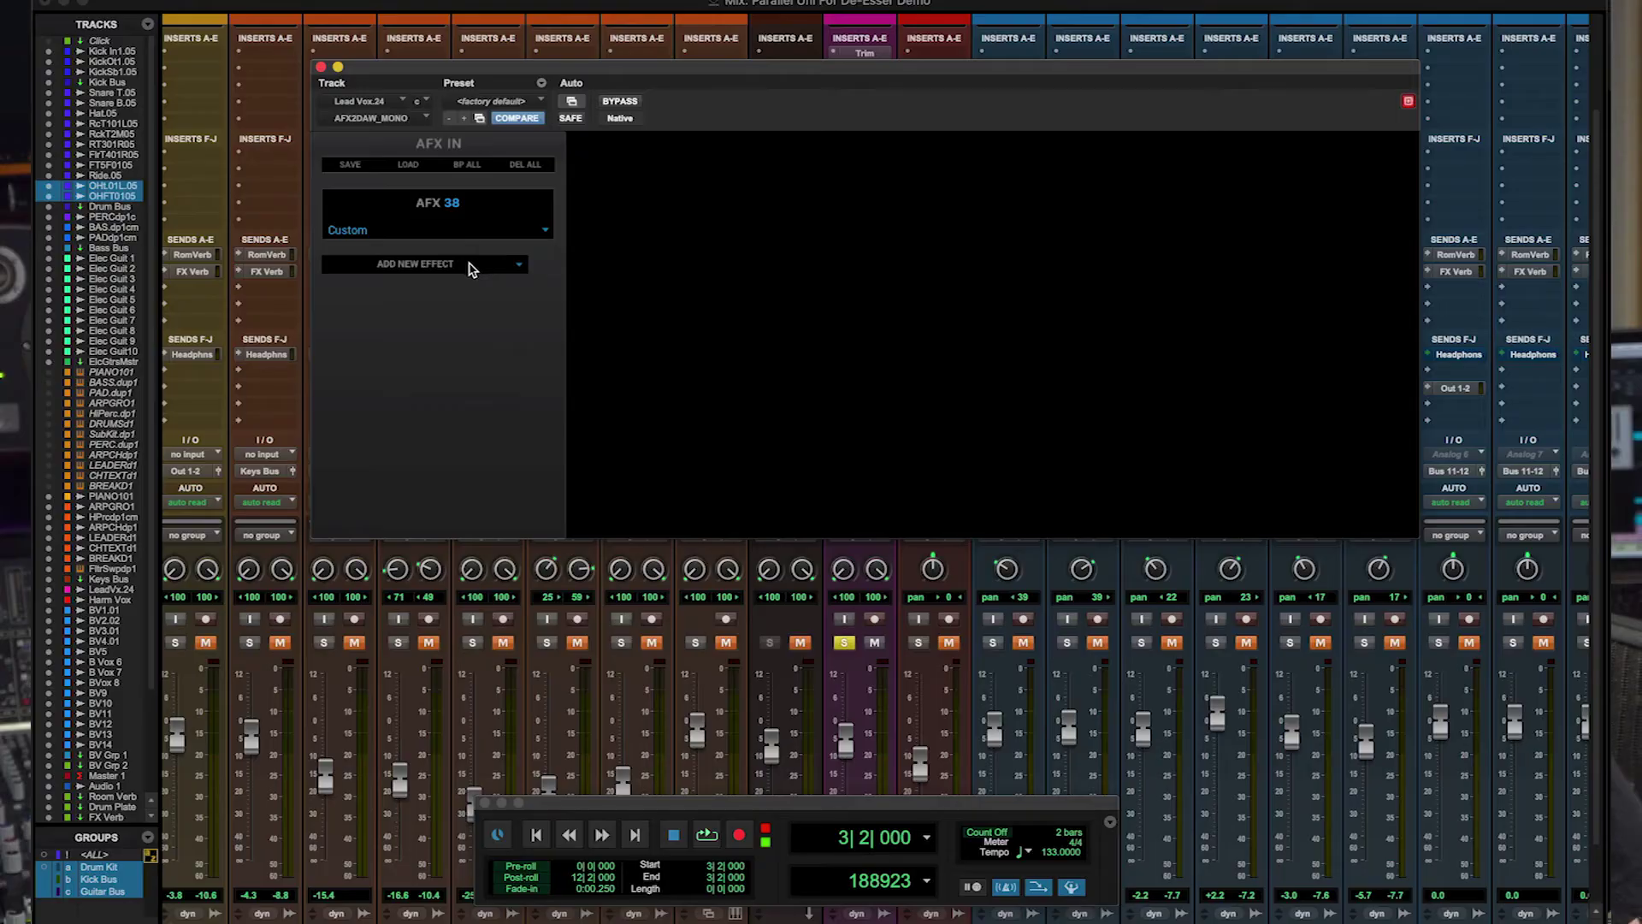
# Insert a Master De-esser from Special Processing into the empty AFX IN chain.
pyautogui.click(471, 266)
pyautogui.moveTo(586, 306)
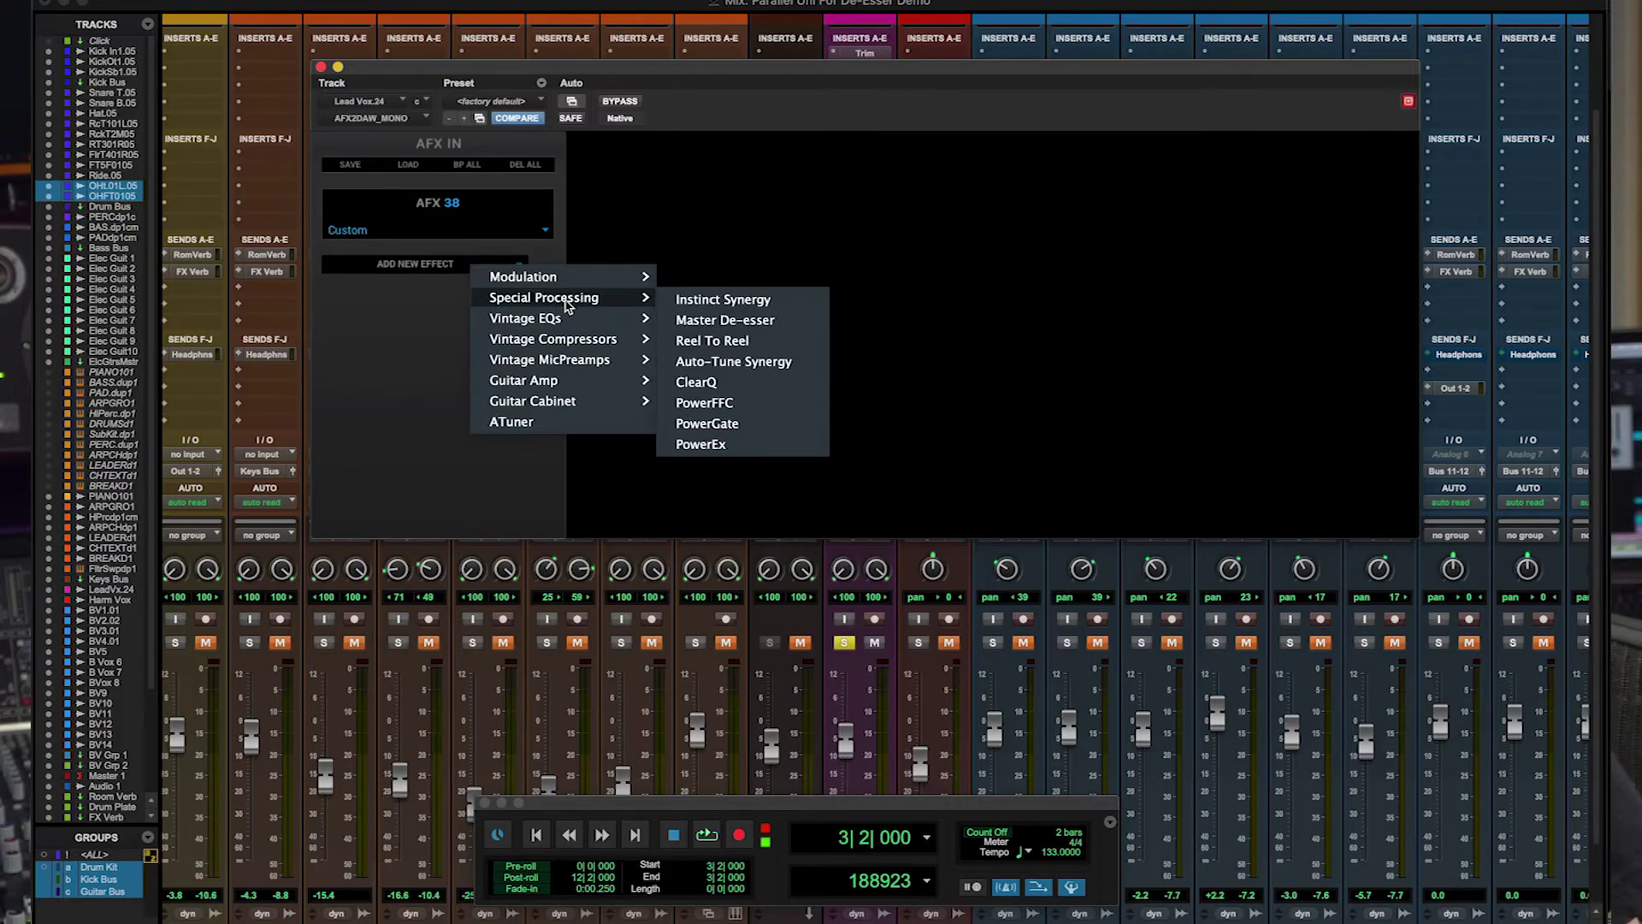
pyautogui.click(702, 321)
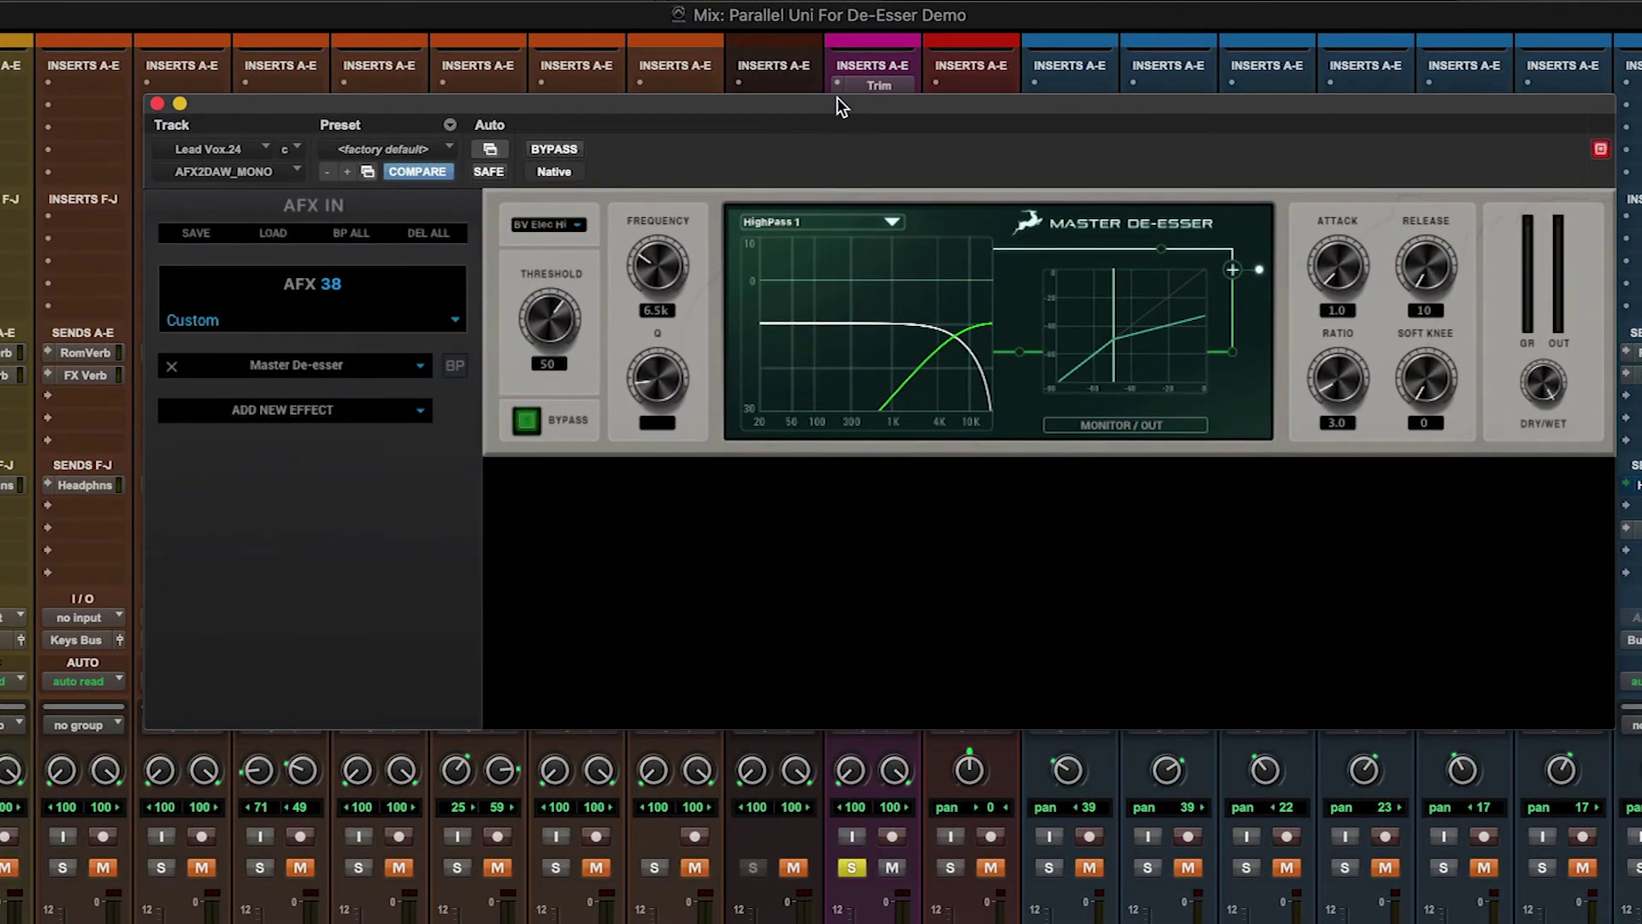
# Raise the new de-esser's frequency to 12.3k and attack to 0.1, comparing with Bypass.
pyautogui.moveTo(836, 96); pyautogui.dragTo(801, 278)
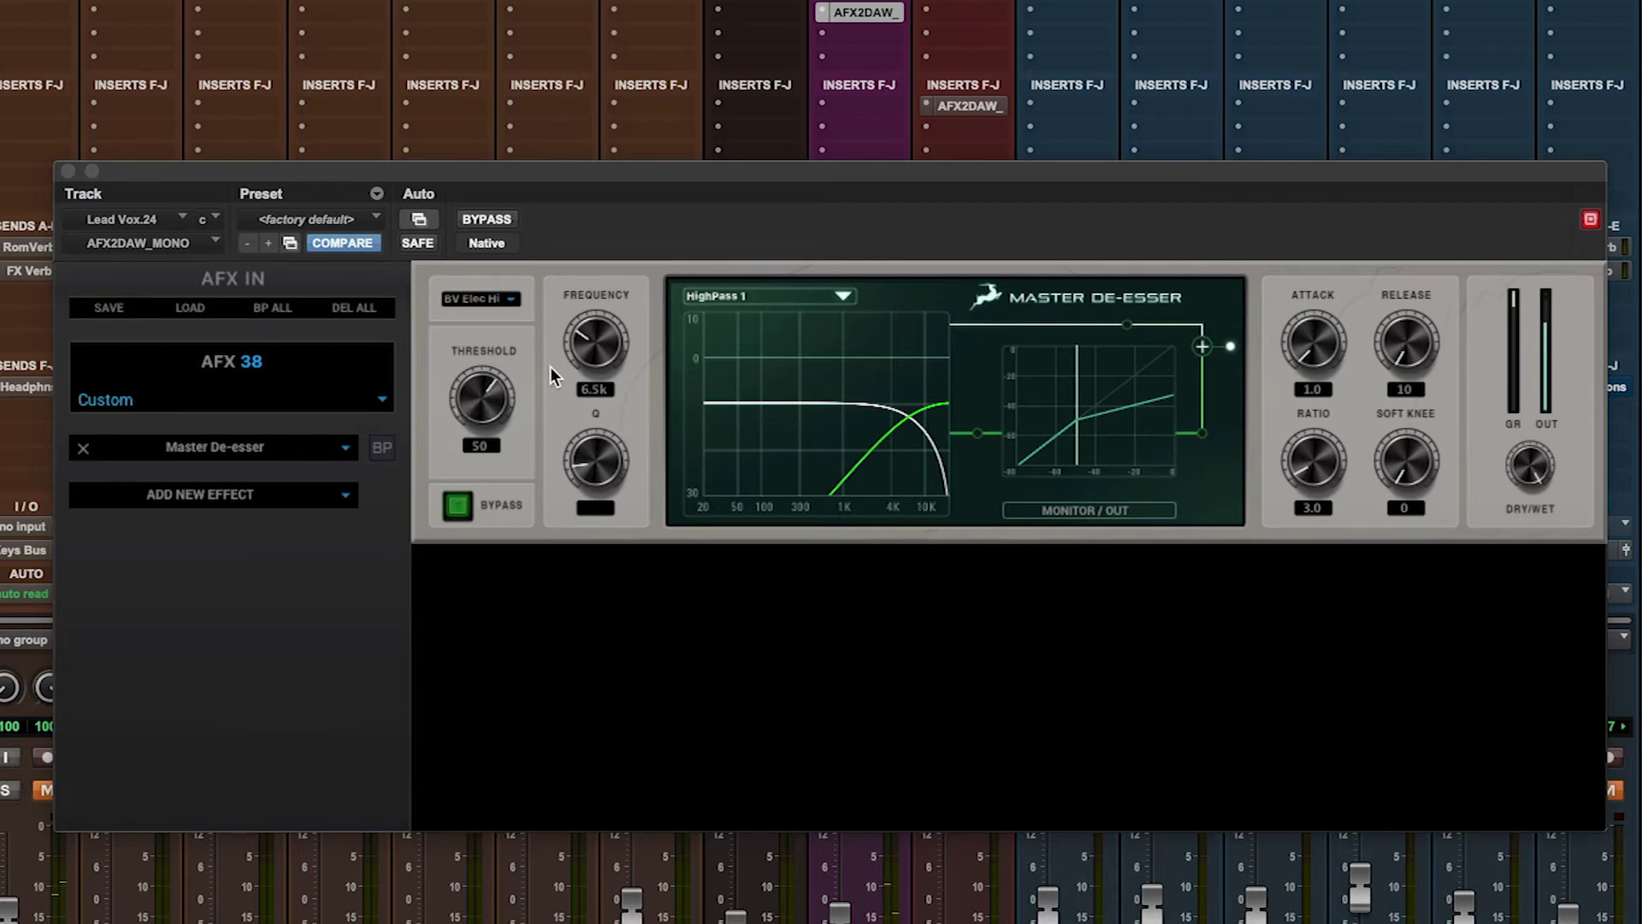
pyautogui.moveTo(583, 351); pyautogui.dragTo(675, 0)
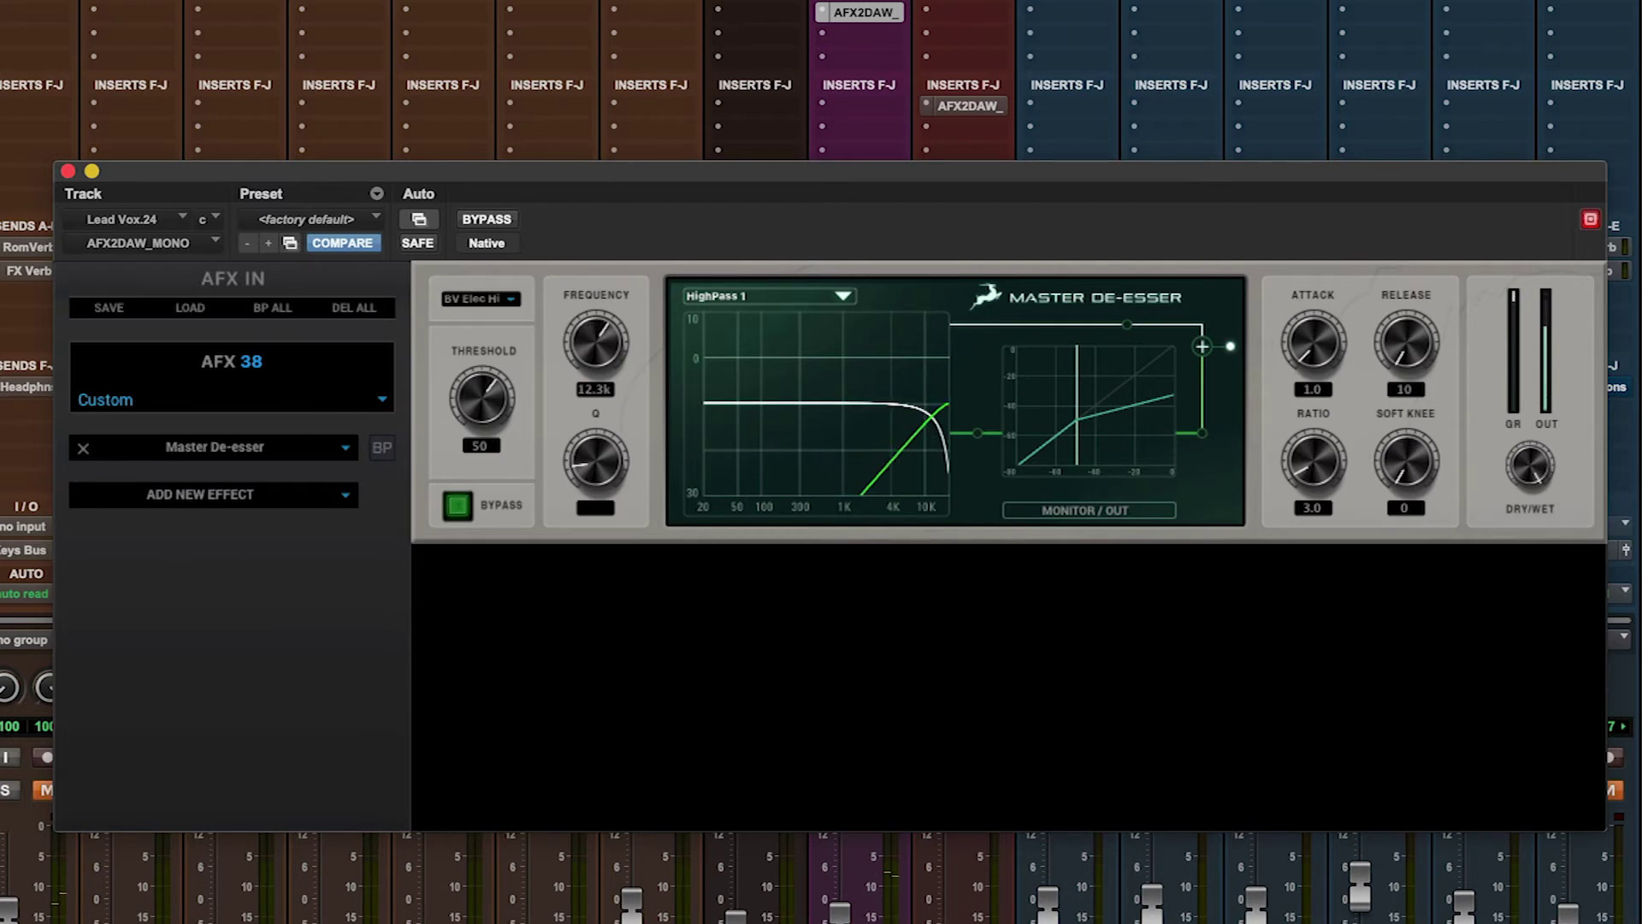
pyautogui.moveTo(1307, 335); pyautogui.dragTo(1307, 436)
pyautogui.click(458, 504)
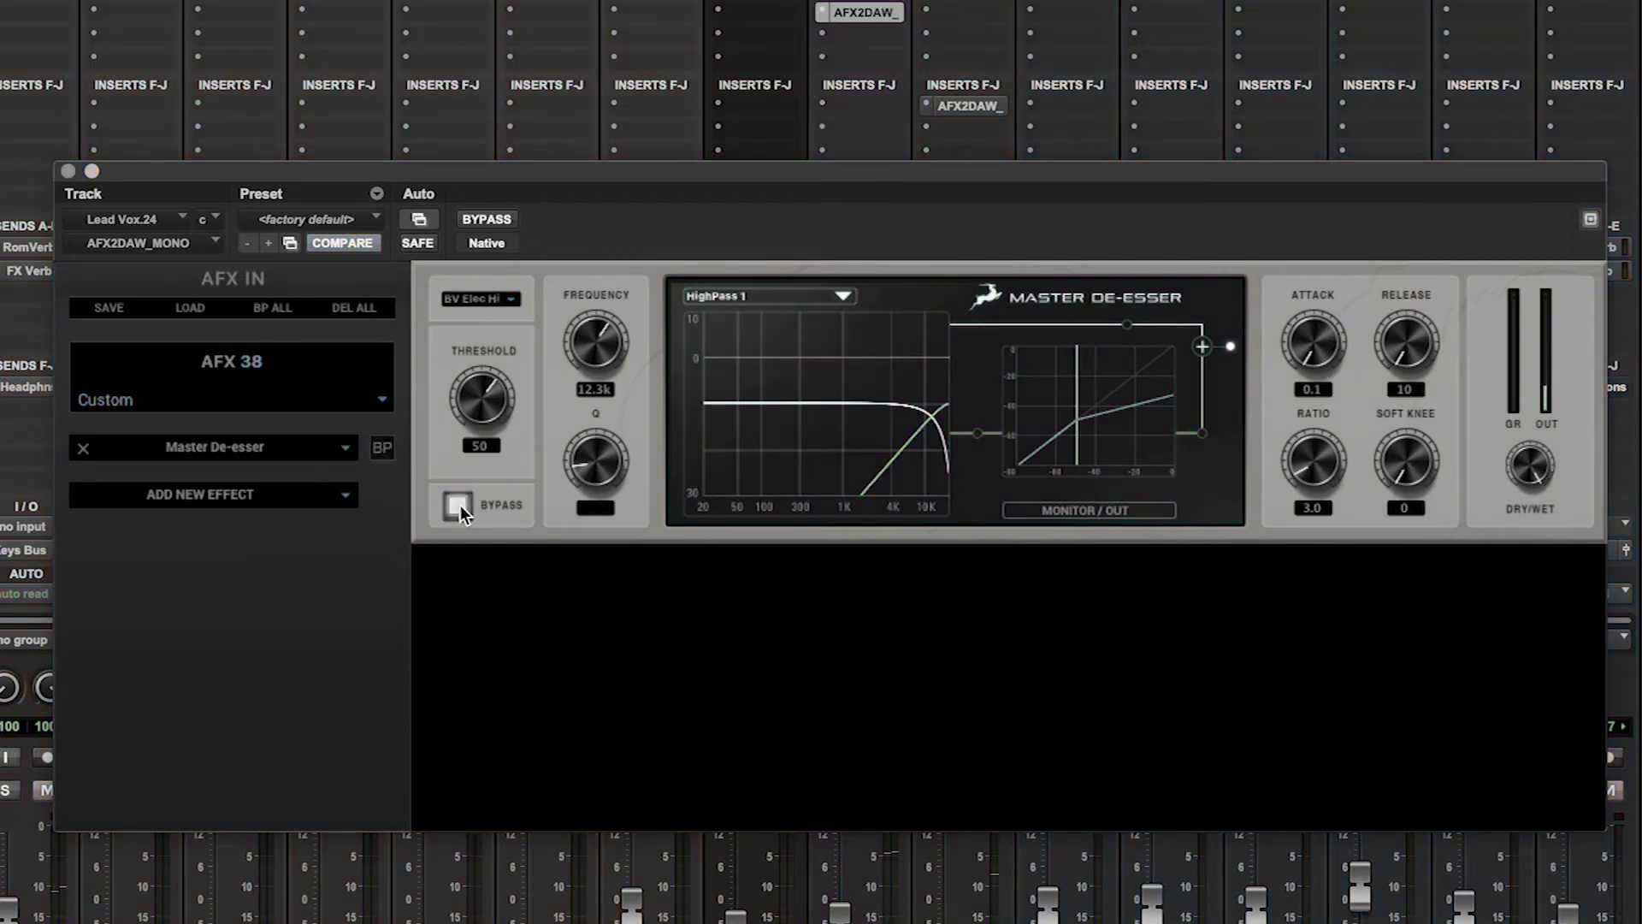
pyautogui.click(458, 505)
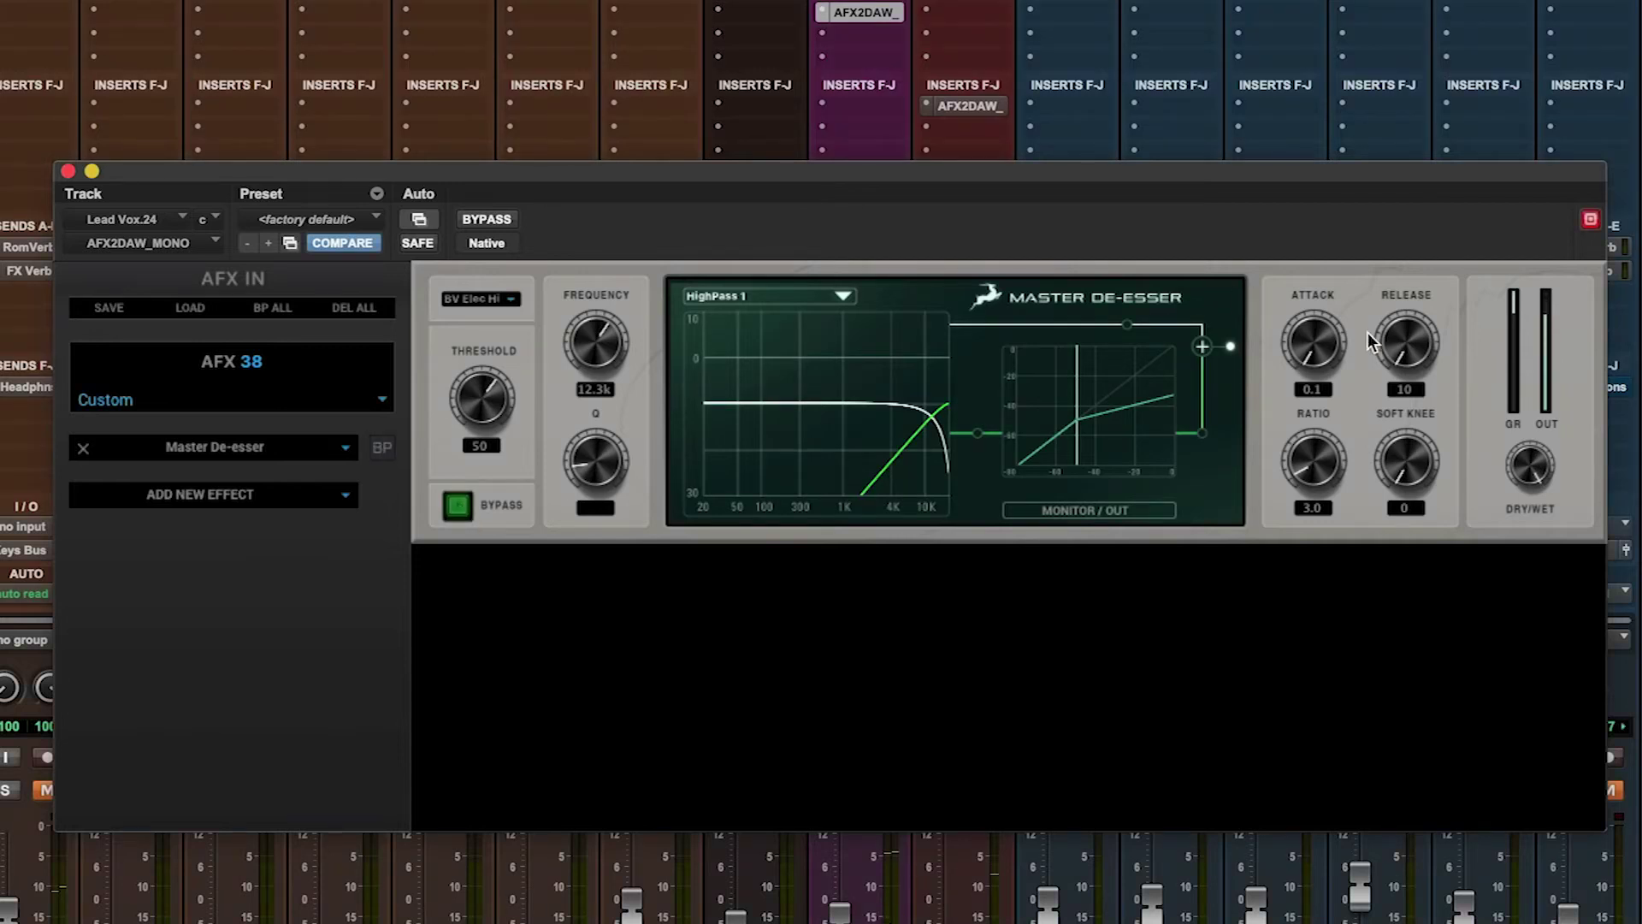
# Set release to 49 and ratio to 6.1, then A/B with Bypass, ending bypassed.
pyautogui.moveTo(1413, 316); pyautogui.dragTo(1415, 238)
pyautogui.moveTo(1299, 406); pyautogui.dragTo(1291, 376)
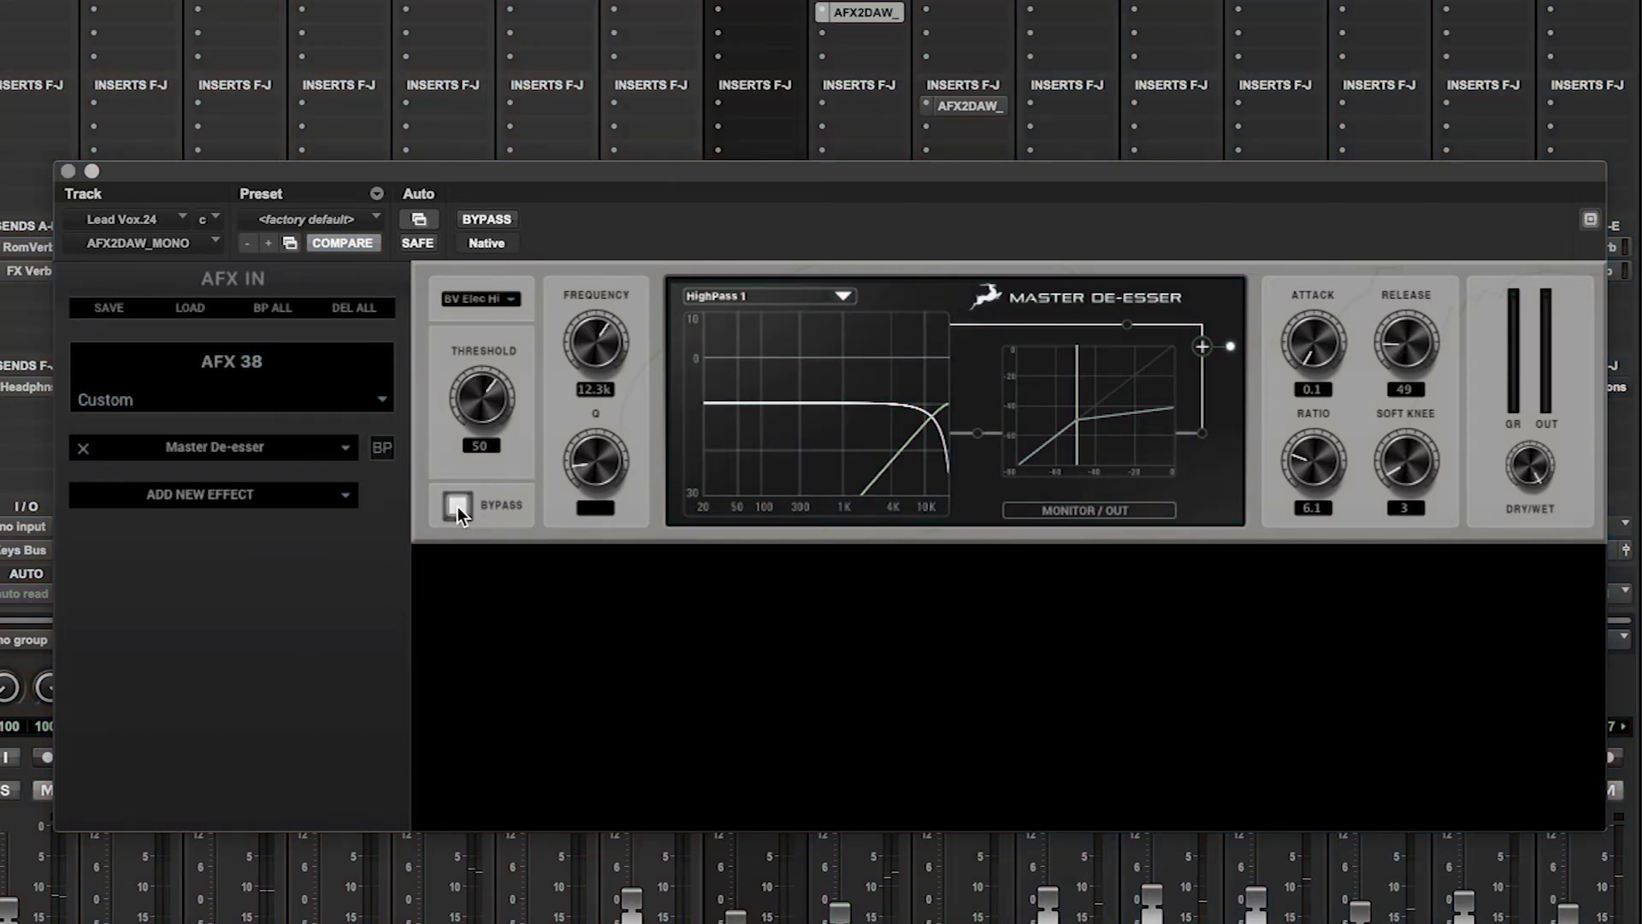
pyautogui.click(458, 506)
pyautogui.click(458, 507)
# Re-enable the de-esser and add a Master De-esser to the OH Hat.01 L.05 chain.
pyautogui.click(457, 507)
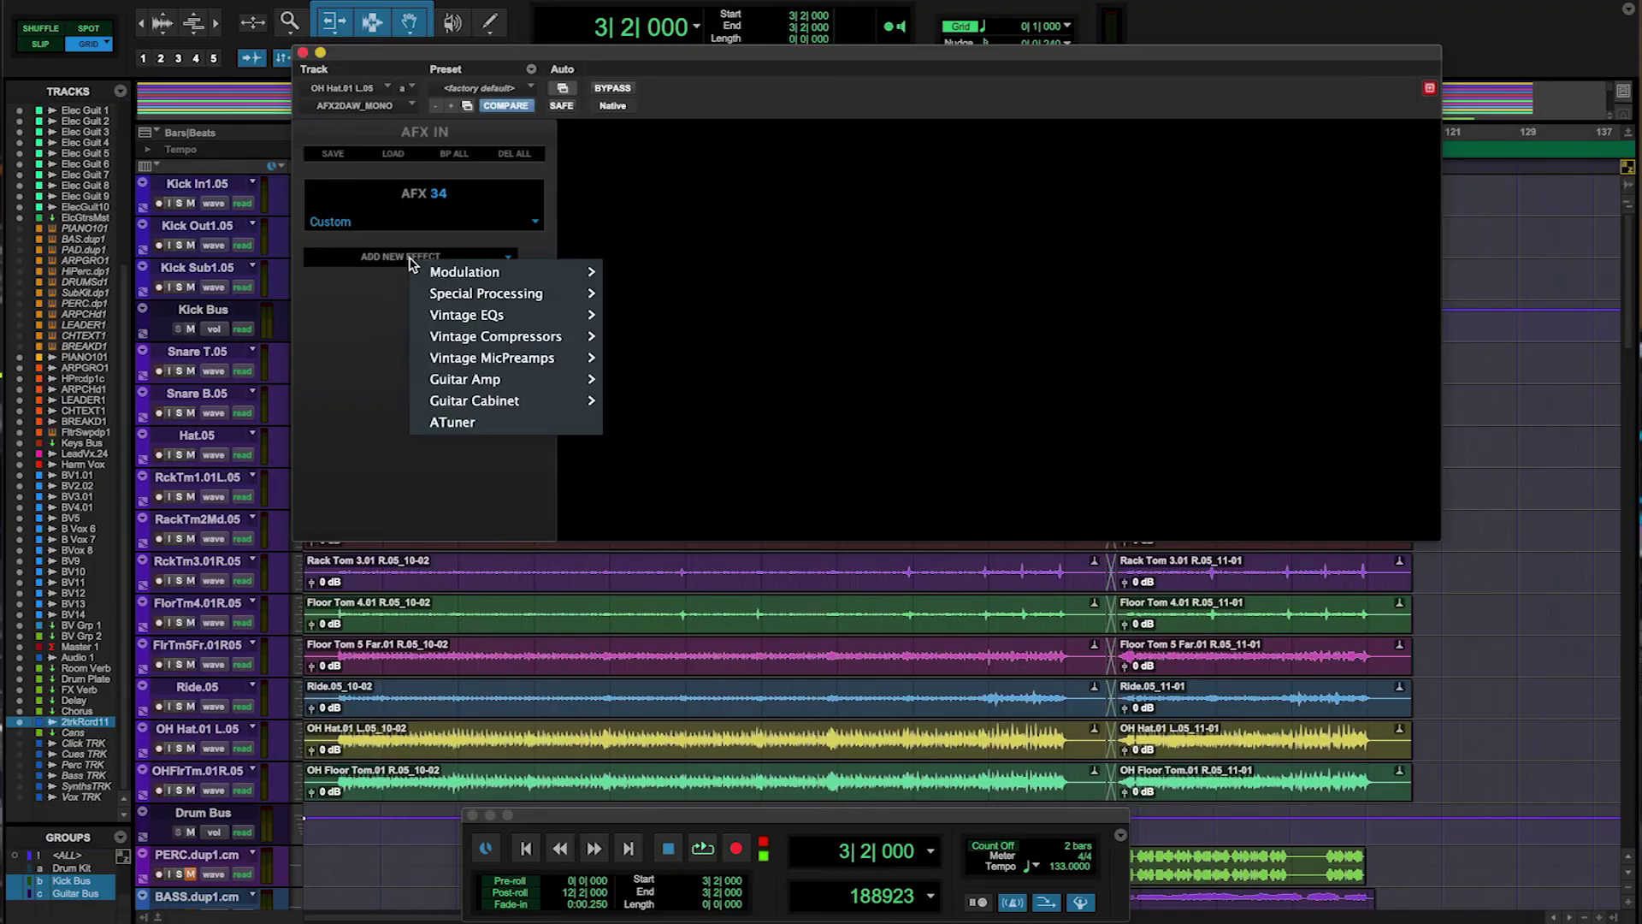
pyautogui.moveTo(516, 298)
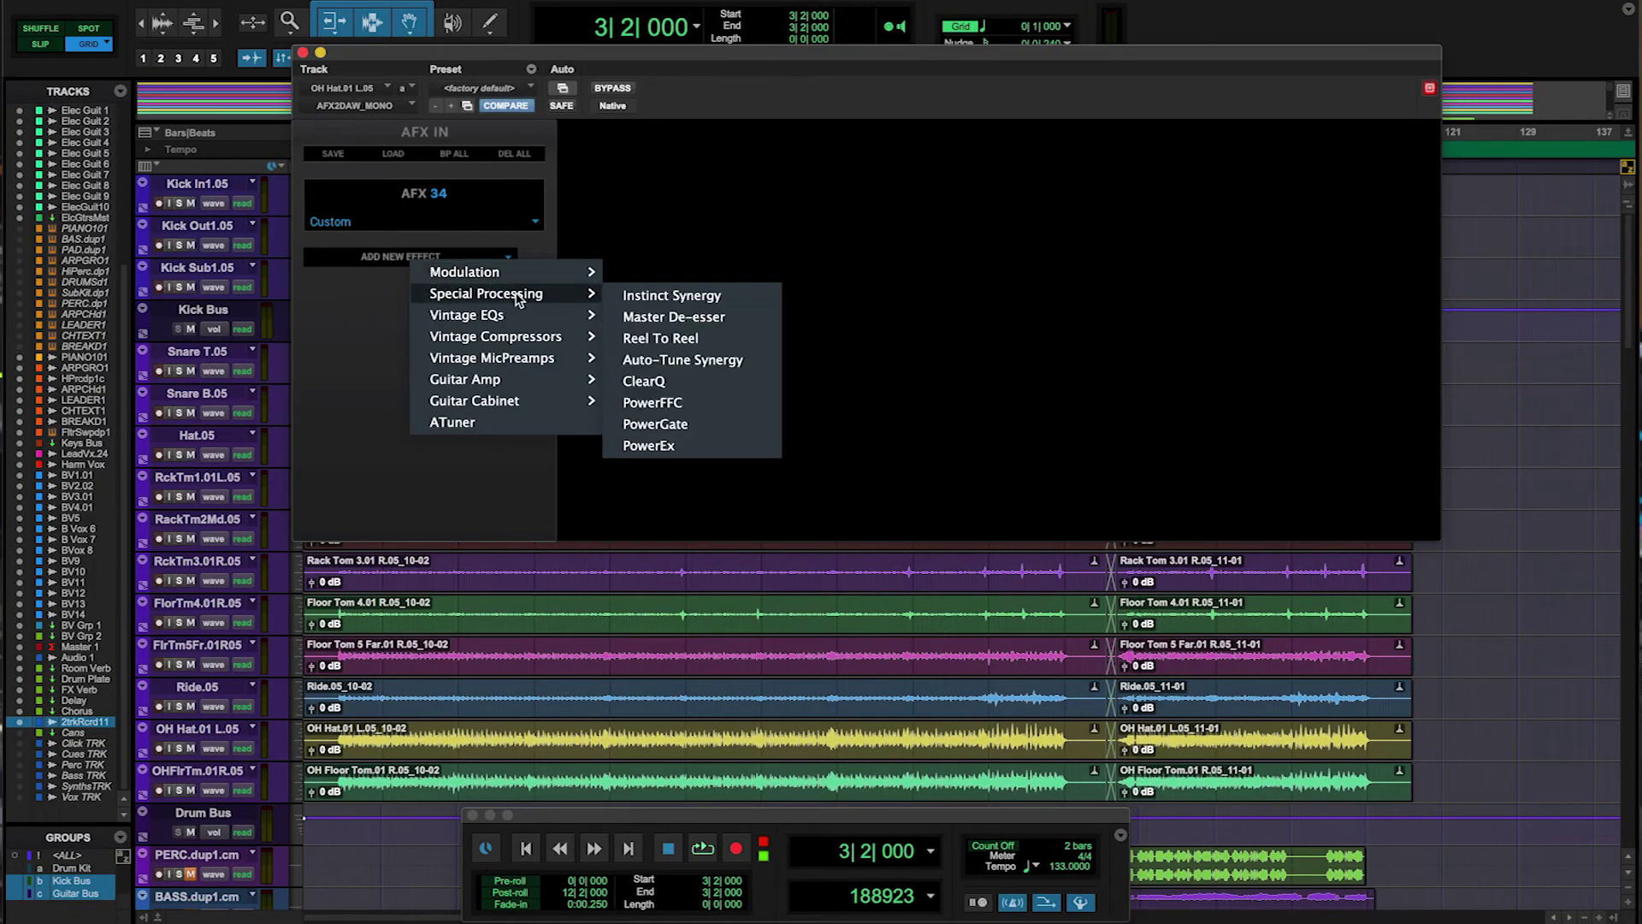
pyautogui.click(676, 318)
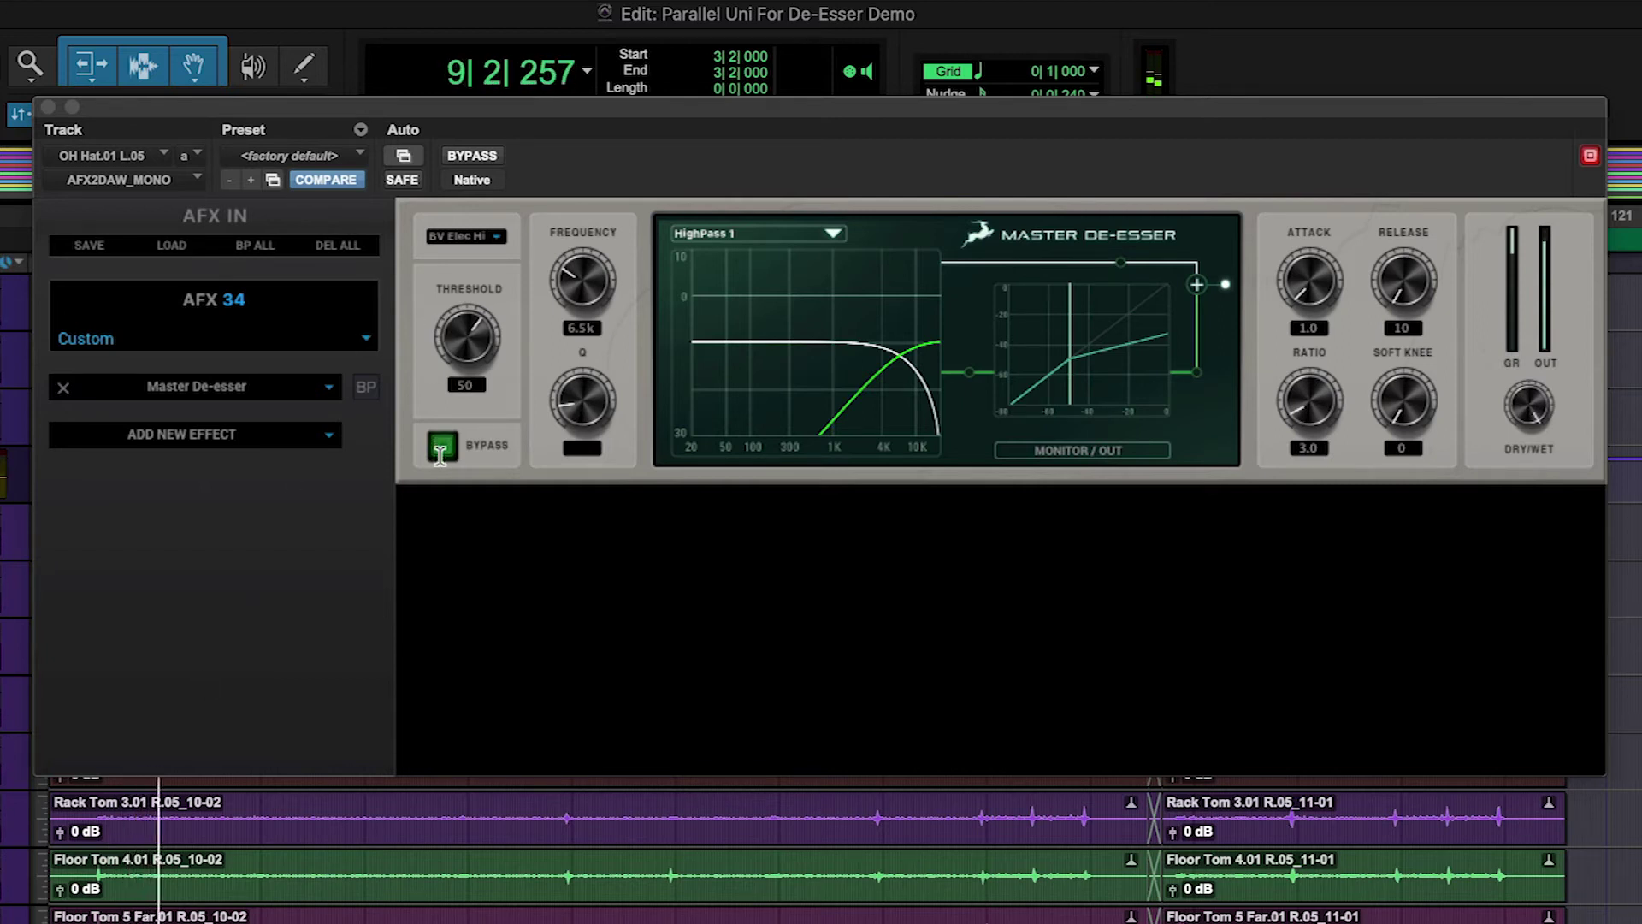
# Set the hi-hat de-esser's threshold to 37 and detection frequency to 4k.
pyautogui.moveTo(467, 336)
pyautogui.mouseDown()
pyautogui.moveTo(475, 231)
pyautogui.moveTo(476, 408)
pyautogui.moveTo(478, 355)
pyautogui.mouseUp()
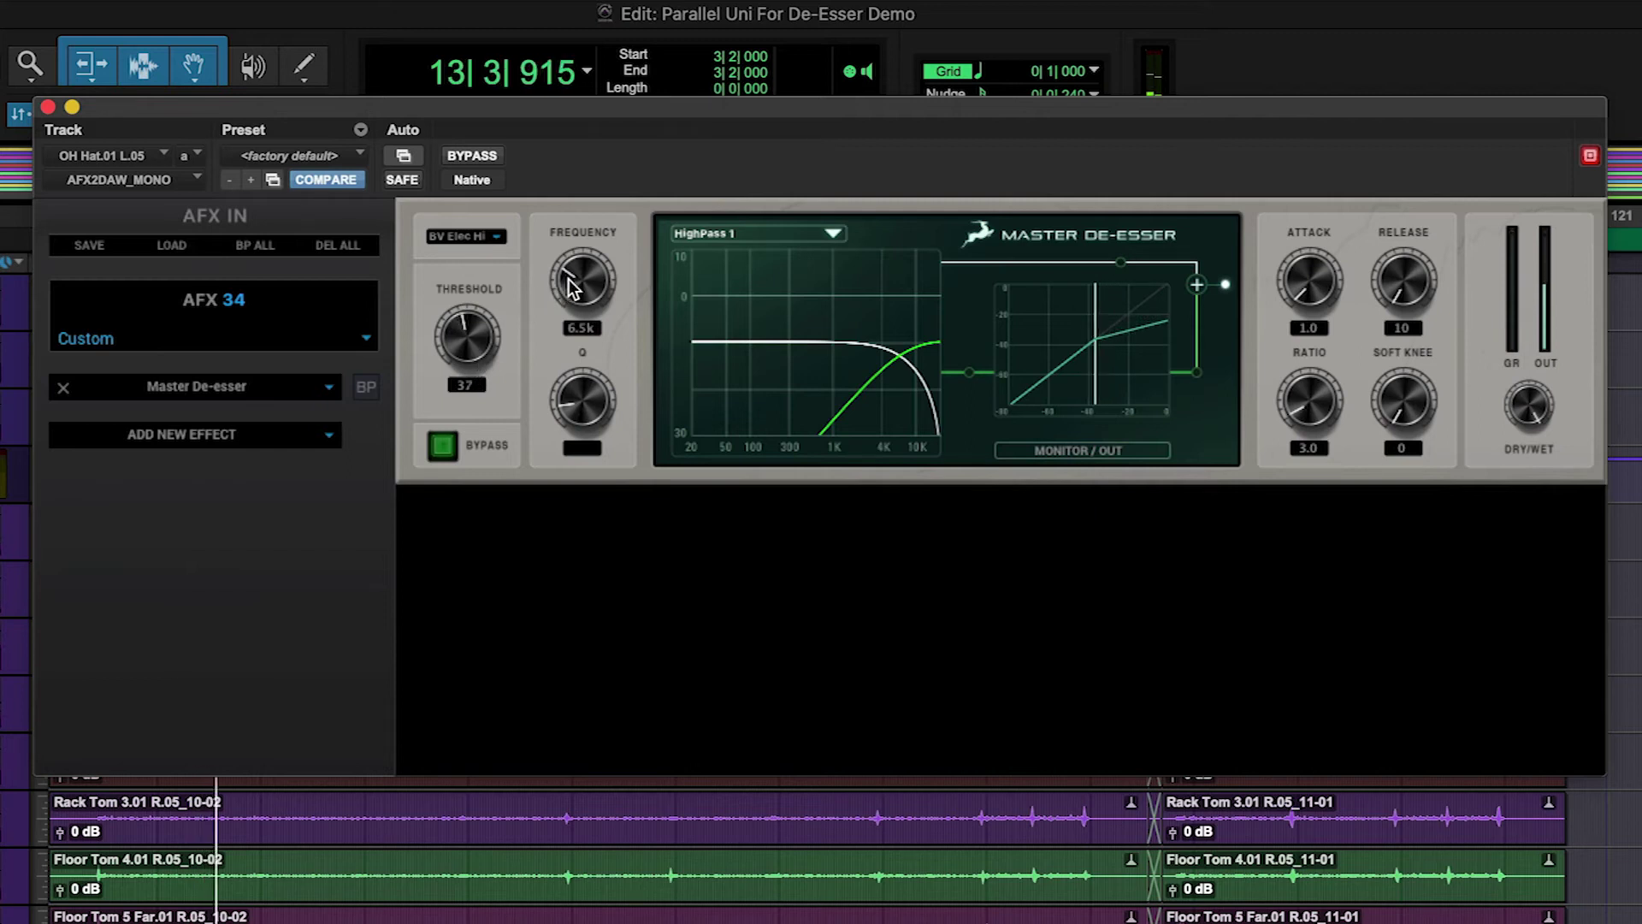
pyautogui.moveTo(578, 231); pyautogui.dragTo(579, 427)
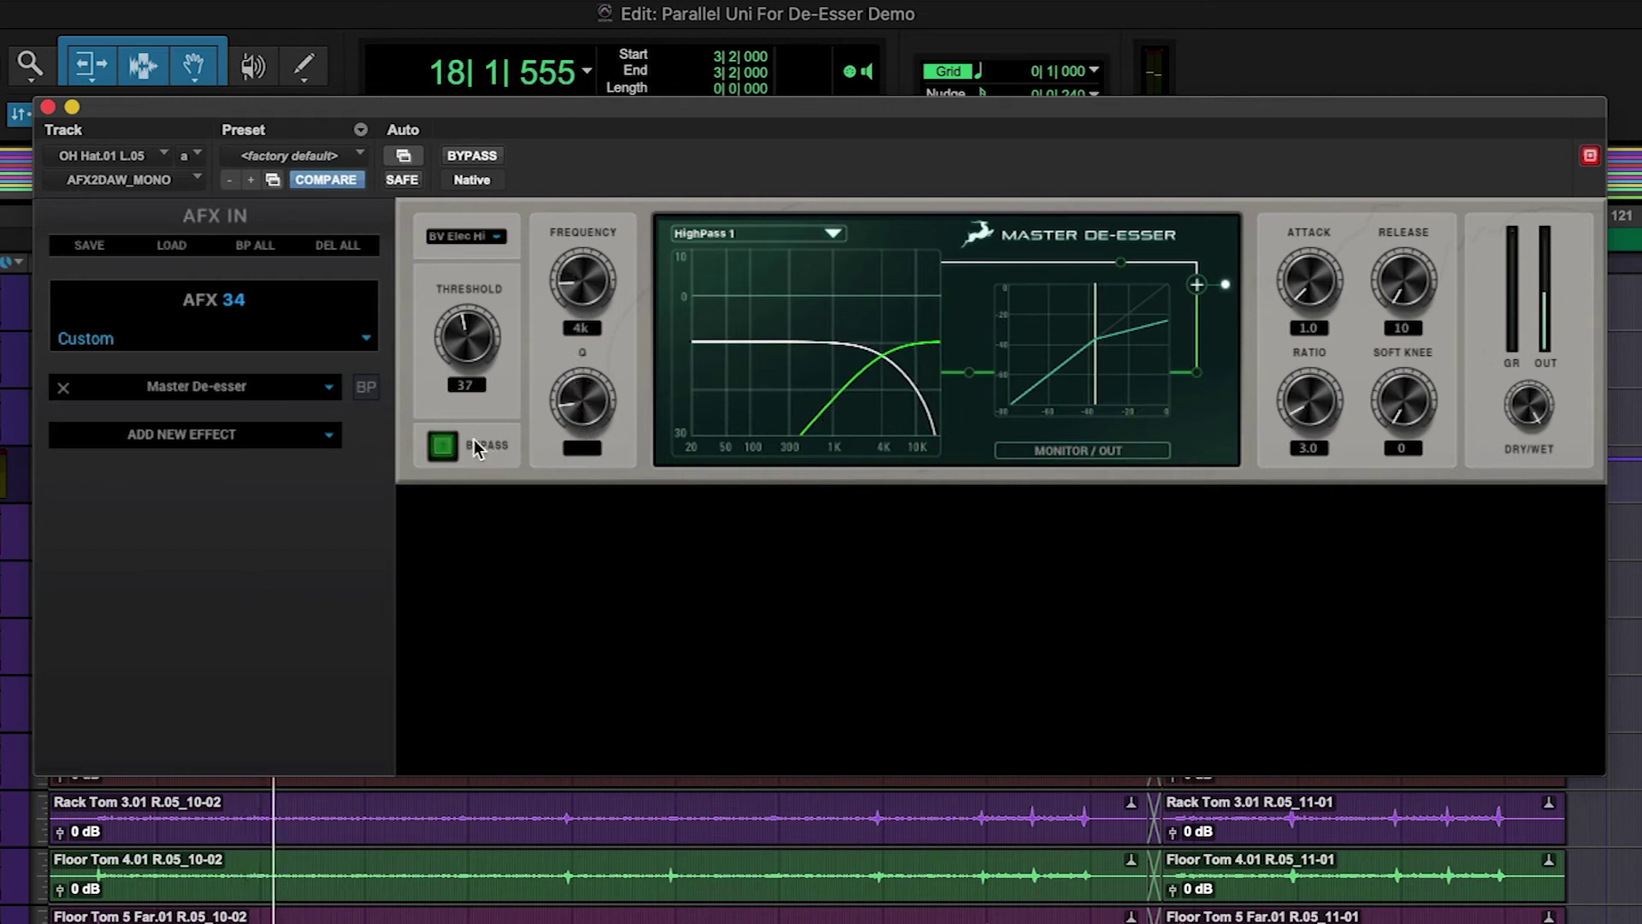
# Set attack to 3.6 and release to 157, A/B-ing with Bypass before and after.
pyautogui.click(441, 447)
pyautogui.click(441, 446)
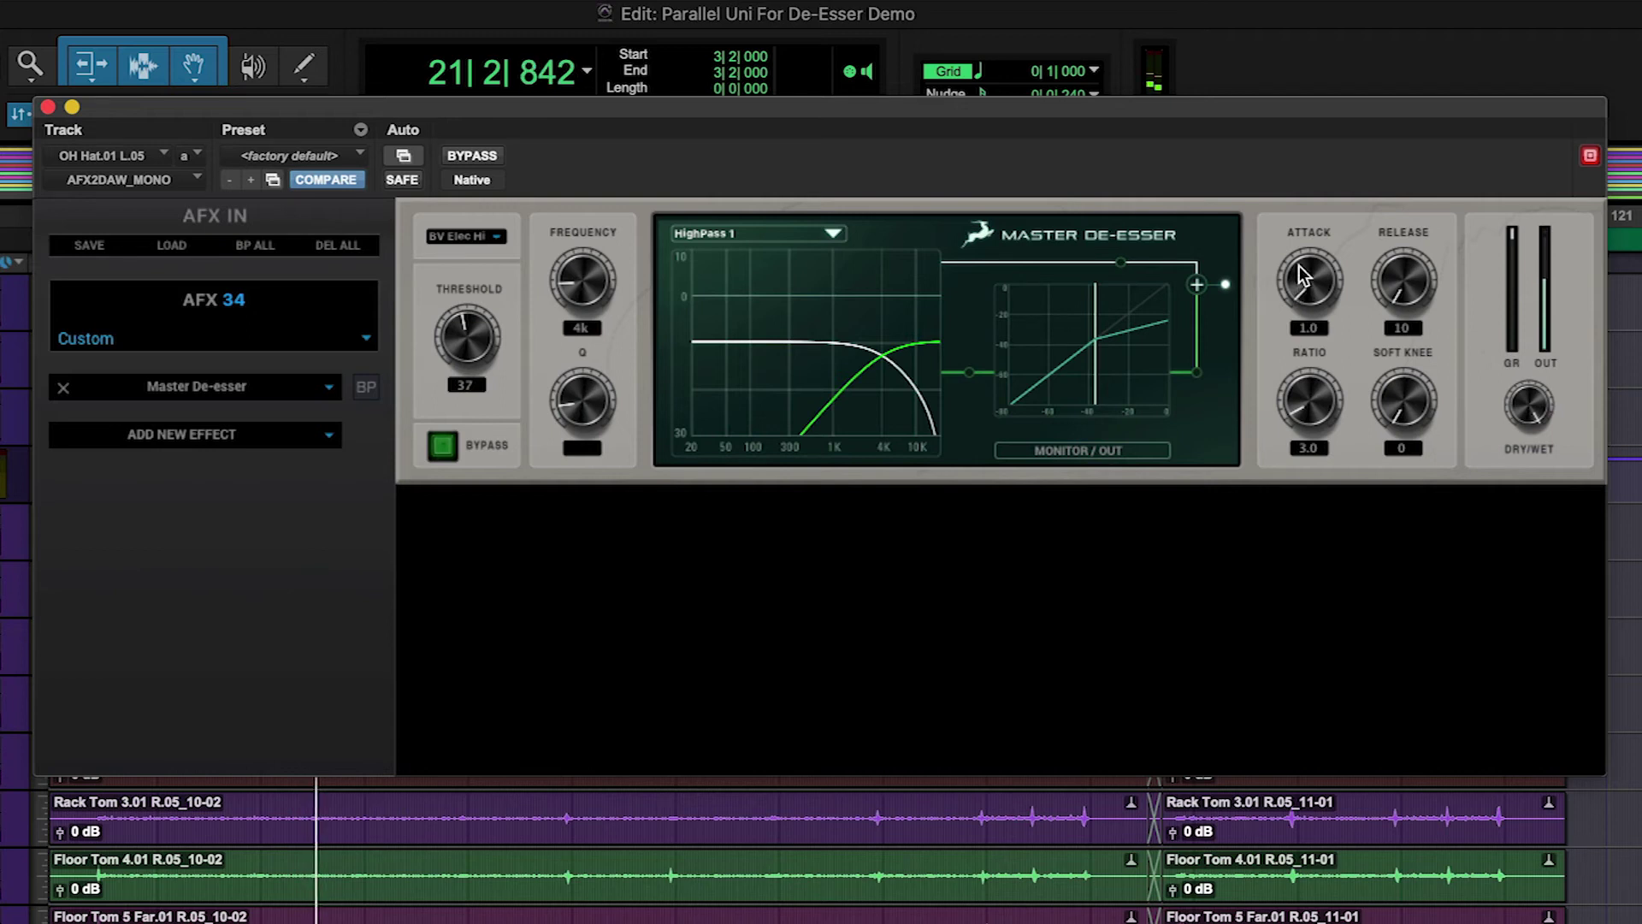
pyautogui.moveTo(1300, 291); pyautogui.dragTo(1305, 220)
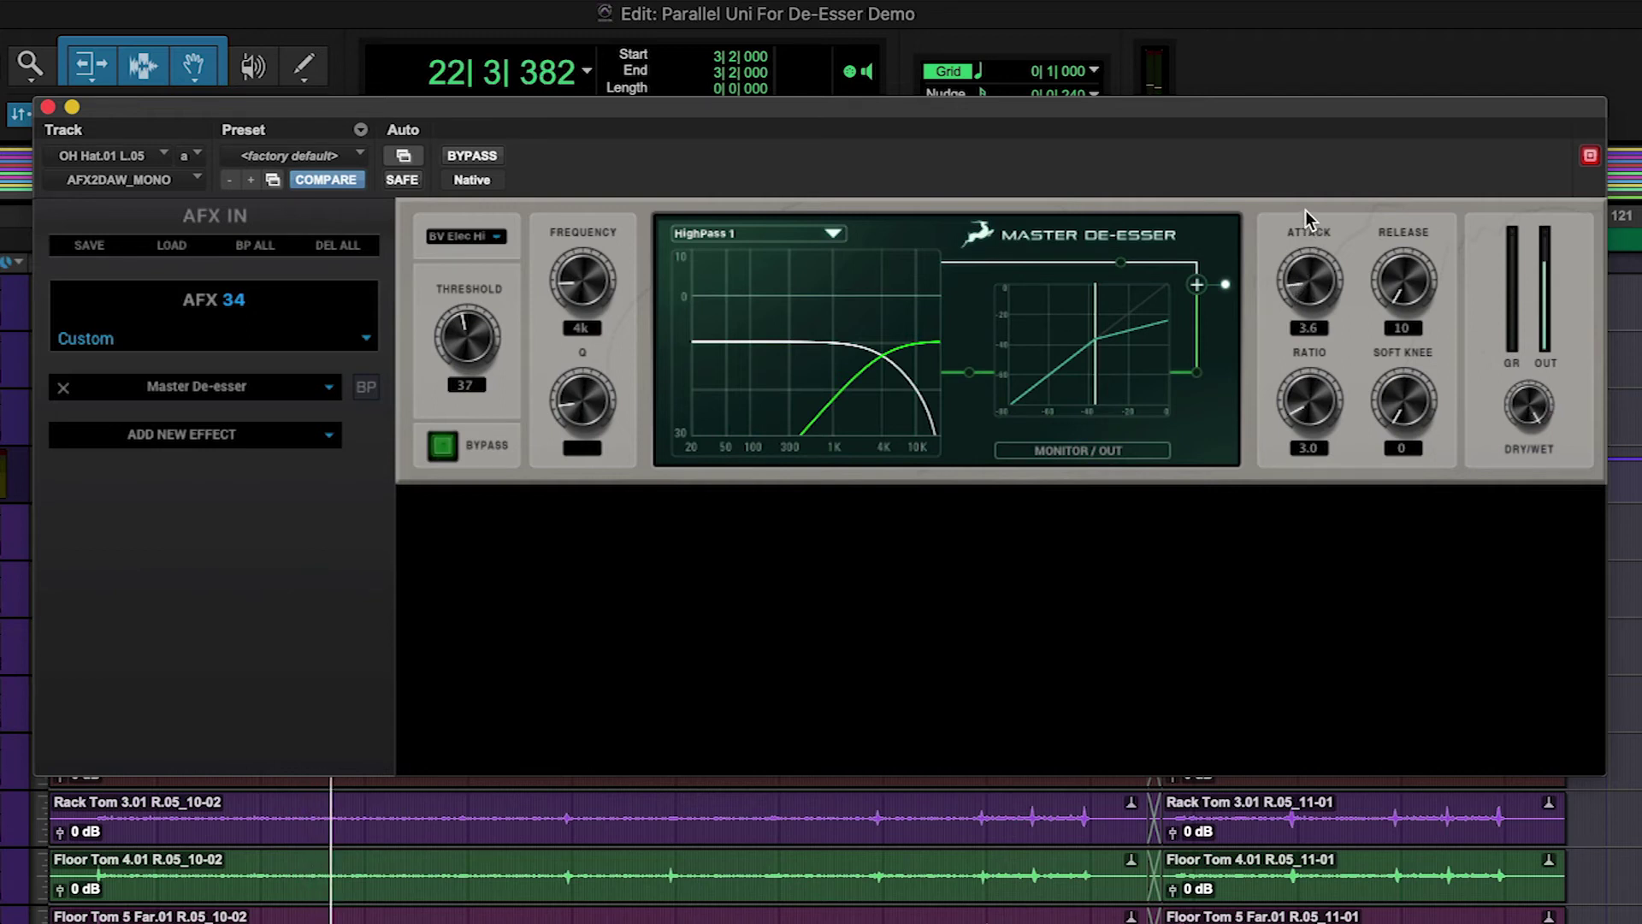
pyautogui.moveTo(1404, 282); pyautogui.dragTo(1405, 224)
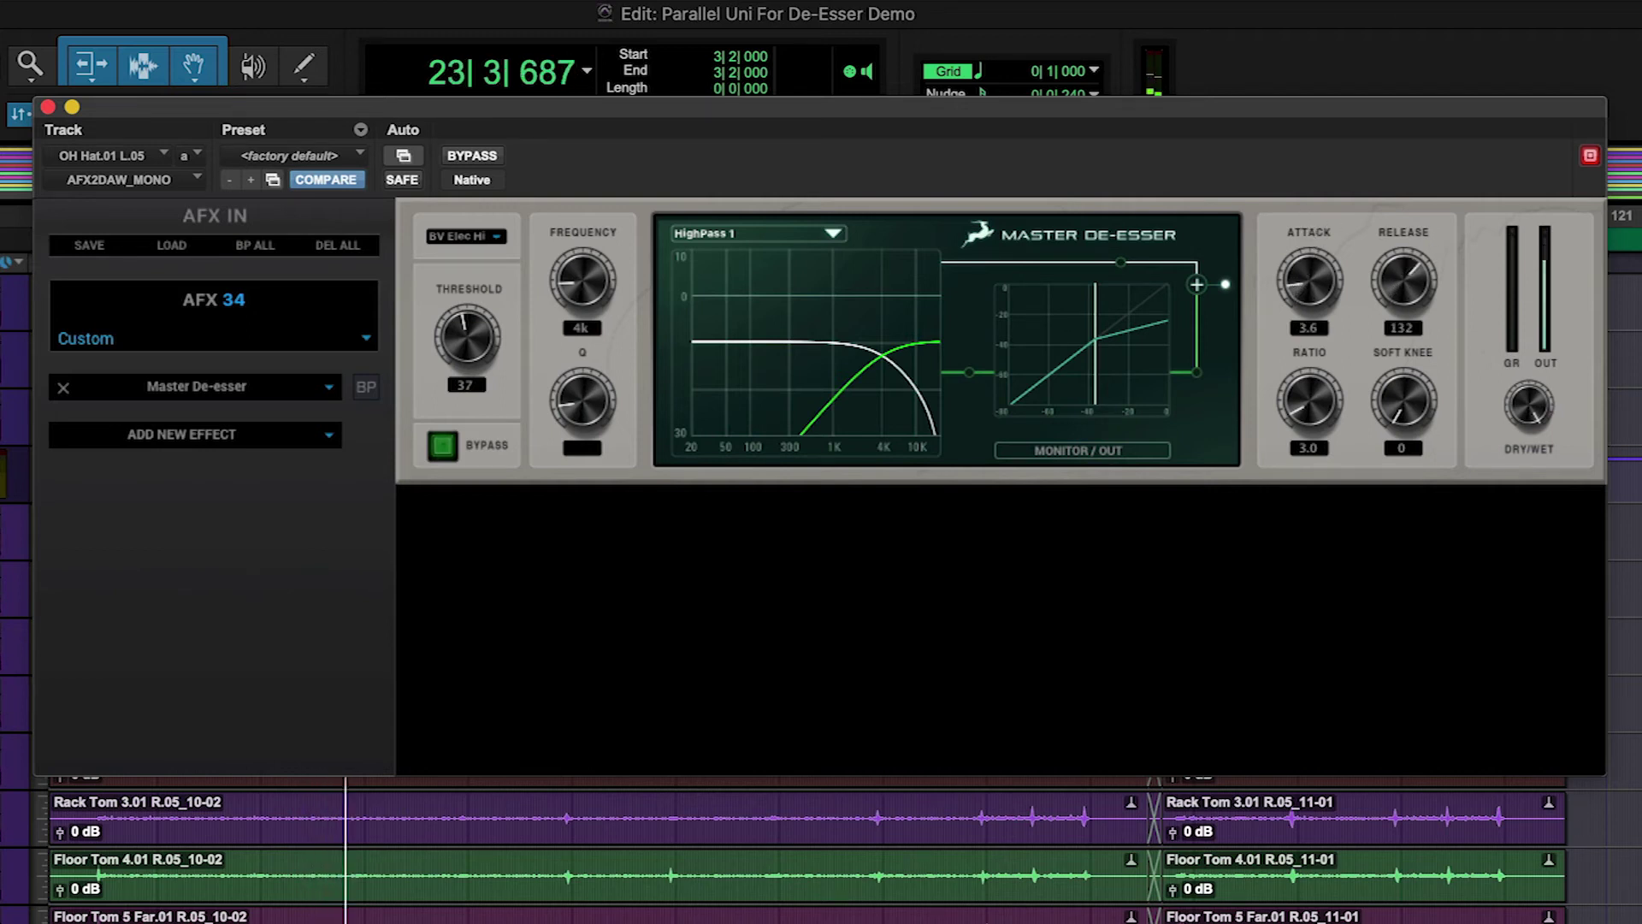
pyautogui.moveTo(1394, 291); pyautogui.dragTo(1396, 162)
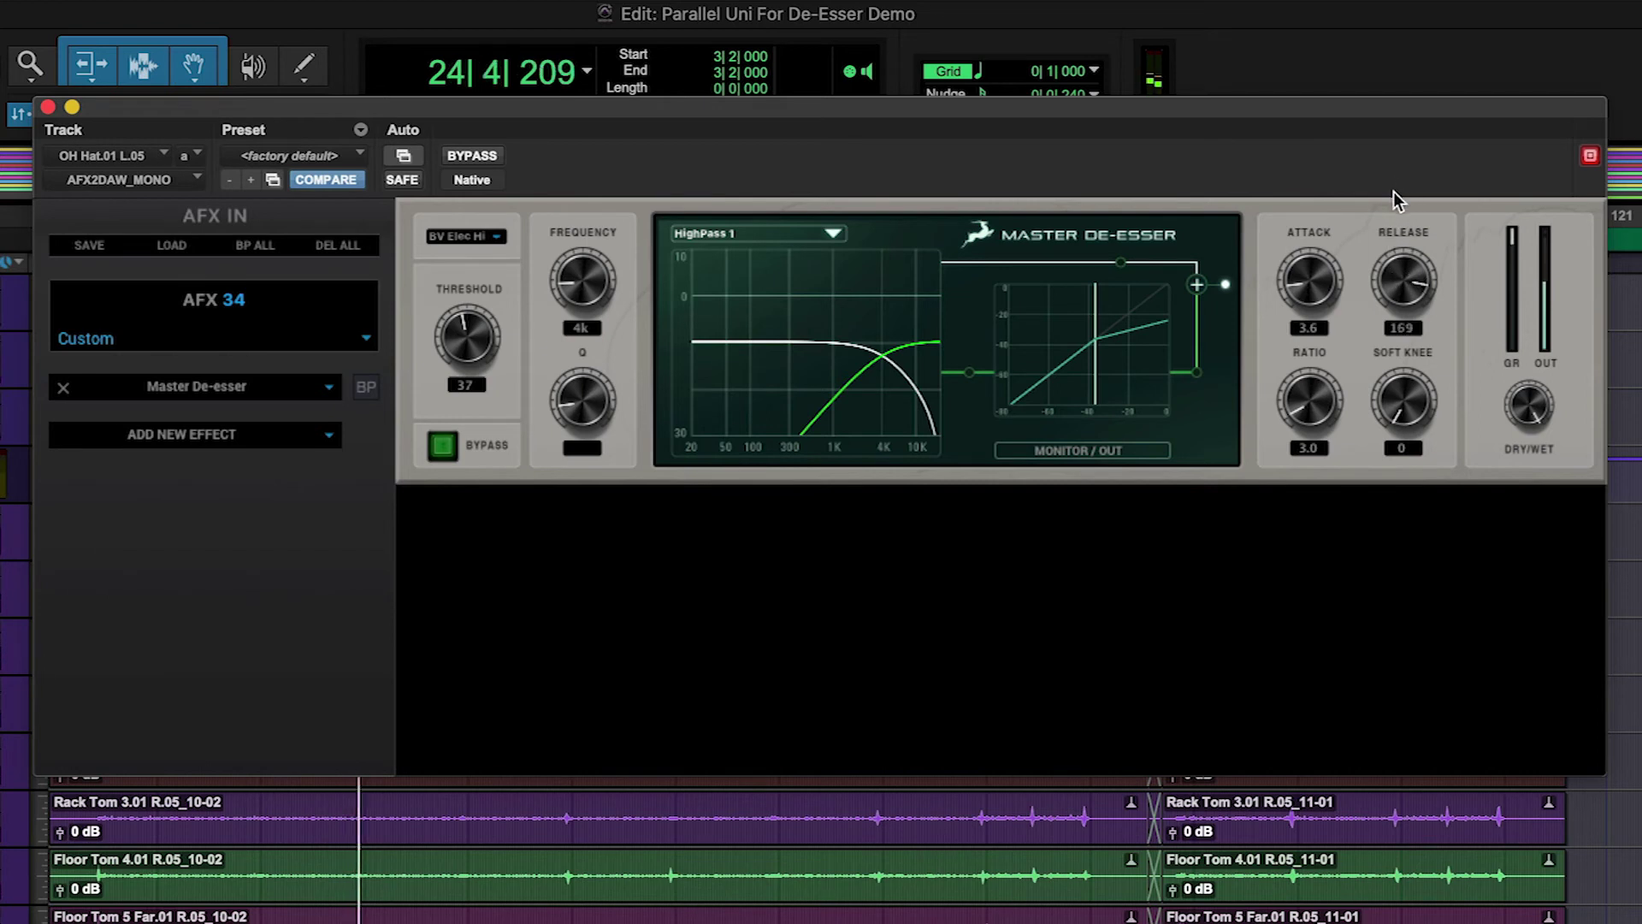
pyautogui.click(443, 446)
pyautogui.click(443, 445)
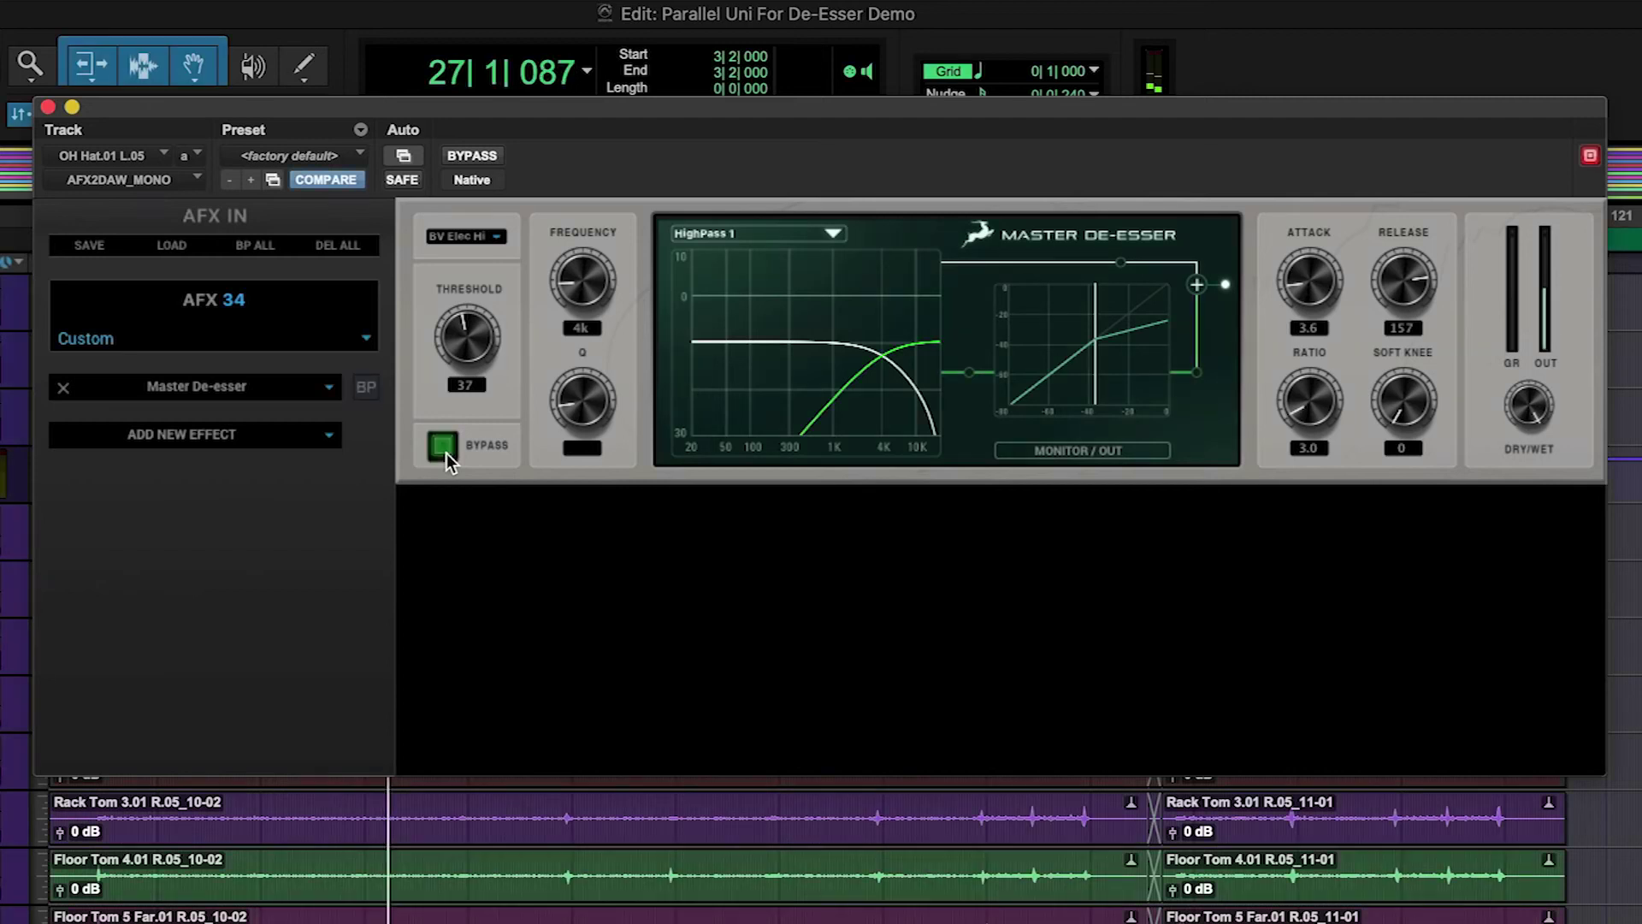
# Set the de-esser ratio to 5.3 and soft knee to 6, comparing with bypass on and off.
pyautogui.moveTo(1308, 400); pyautogui.dragTo(1302, 342)
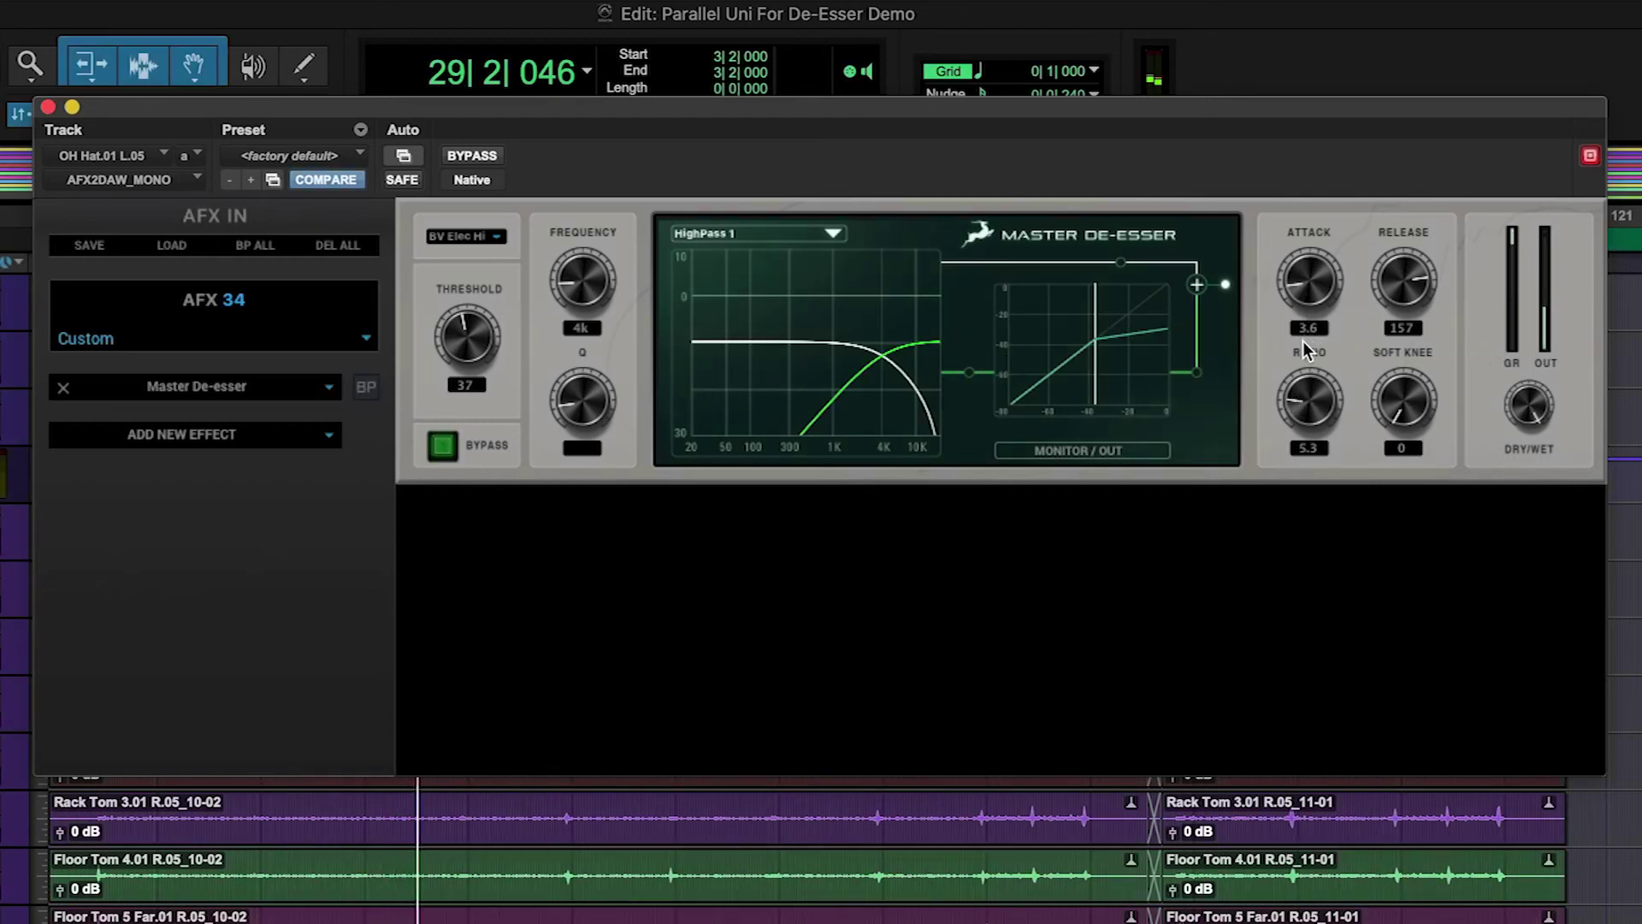
pyautogui.moveTo(1409, 416); pyautogui.dragTo(1403, 332)
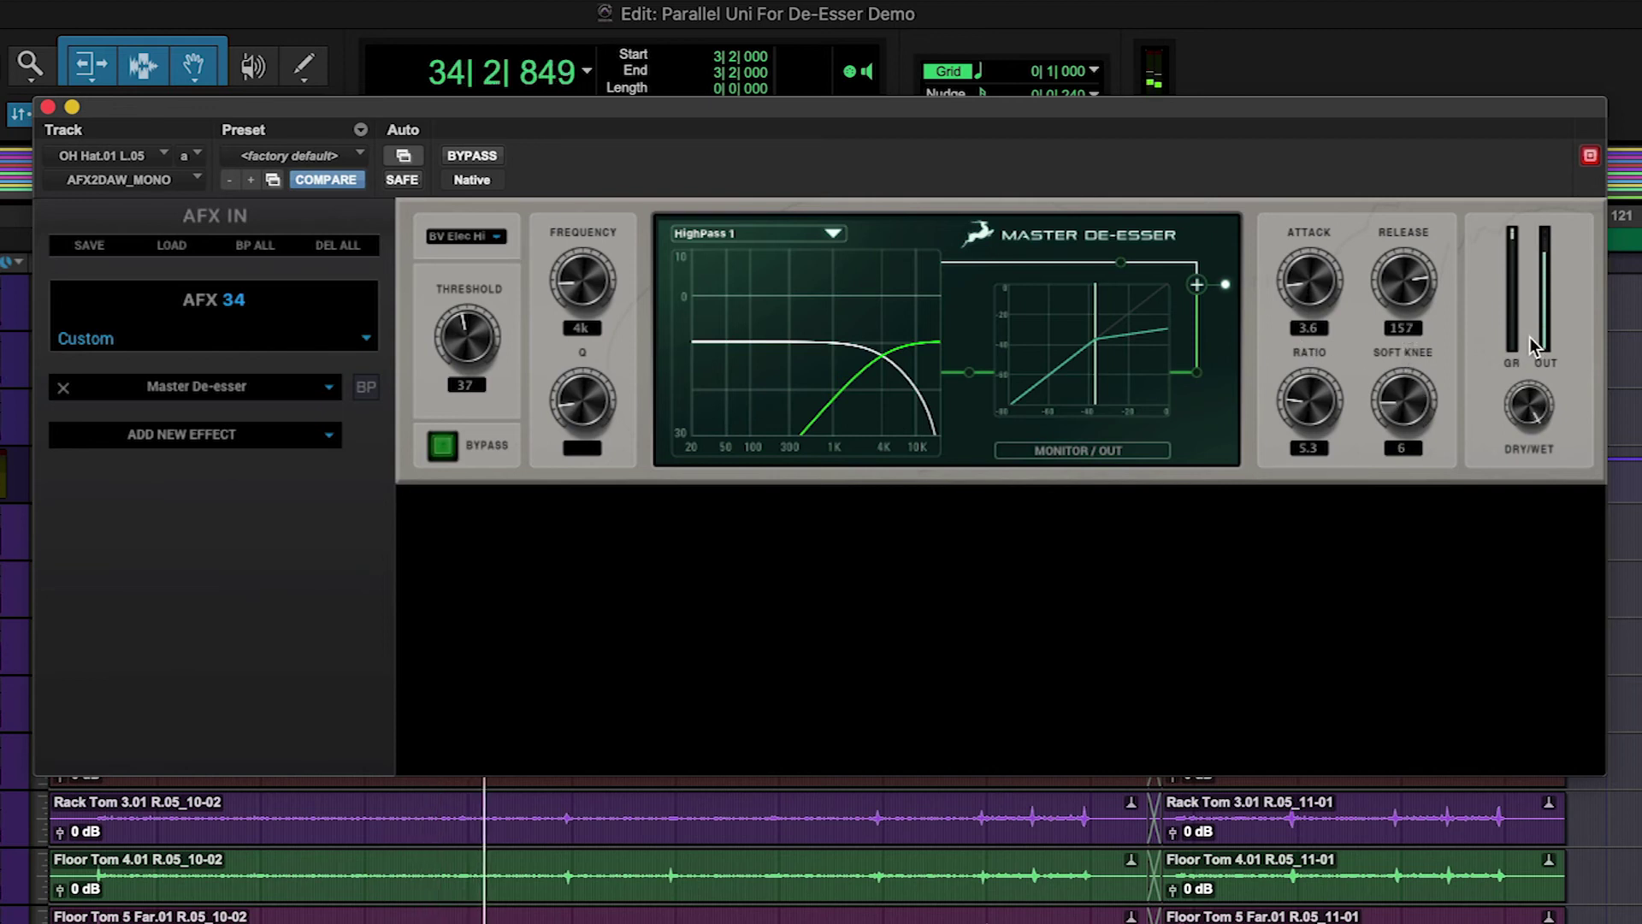
pyautogui.click(436, 446)
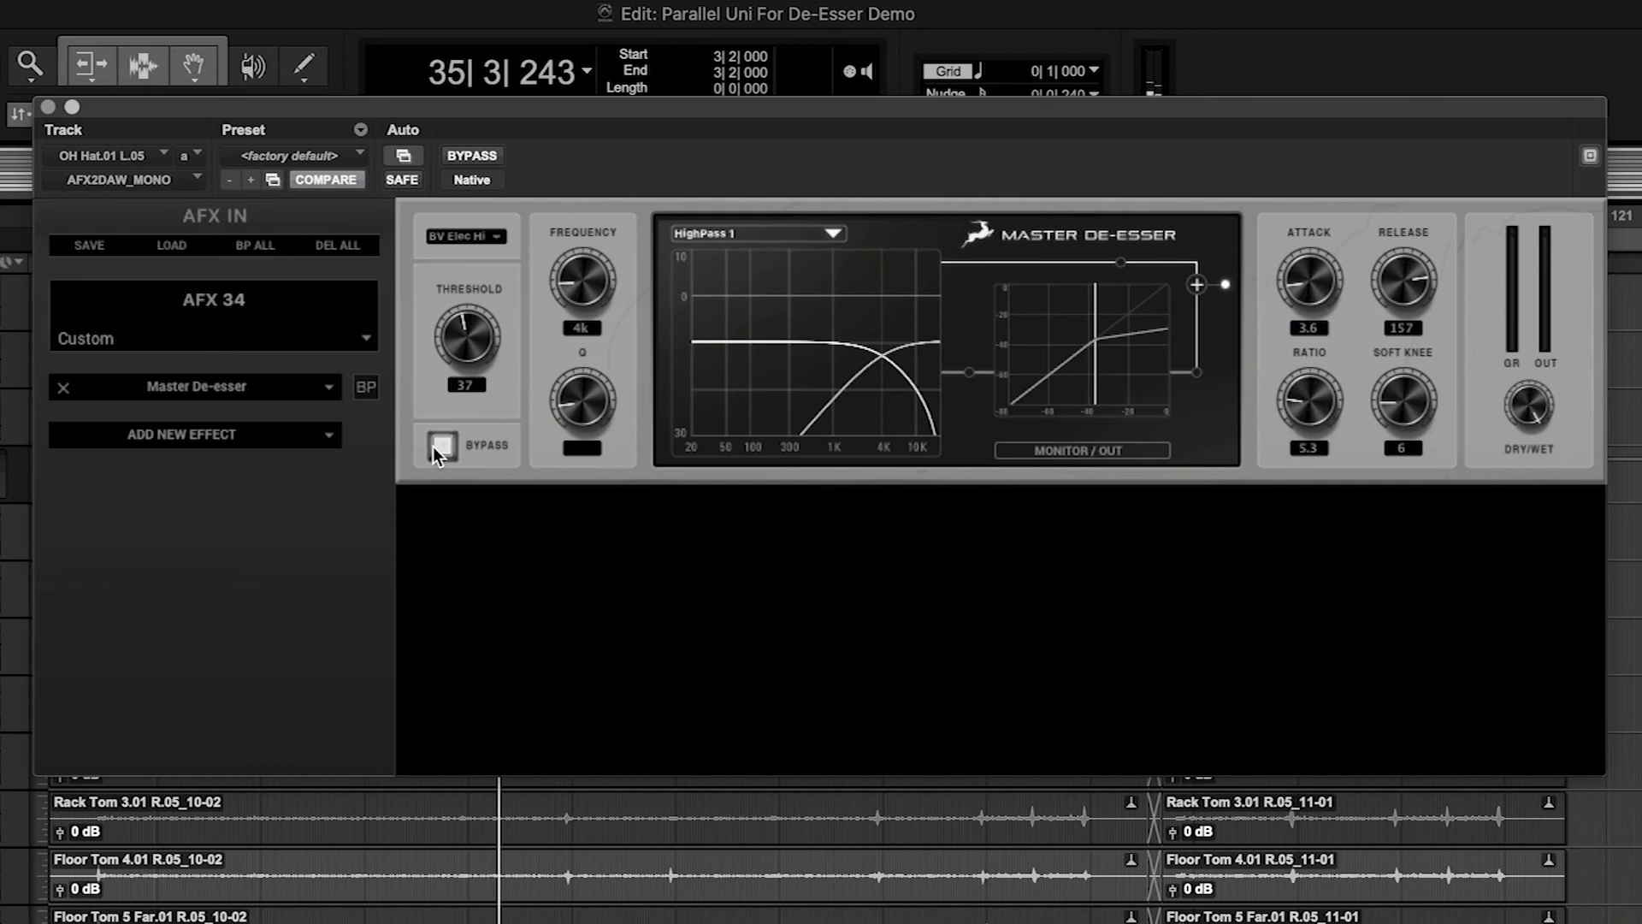
pyautogui.click(433, 446)
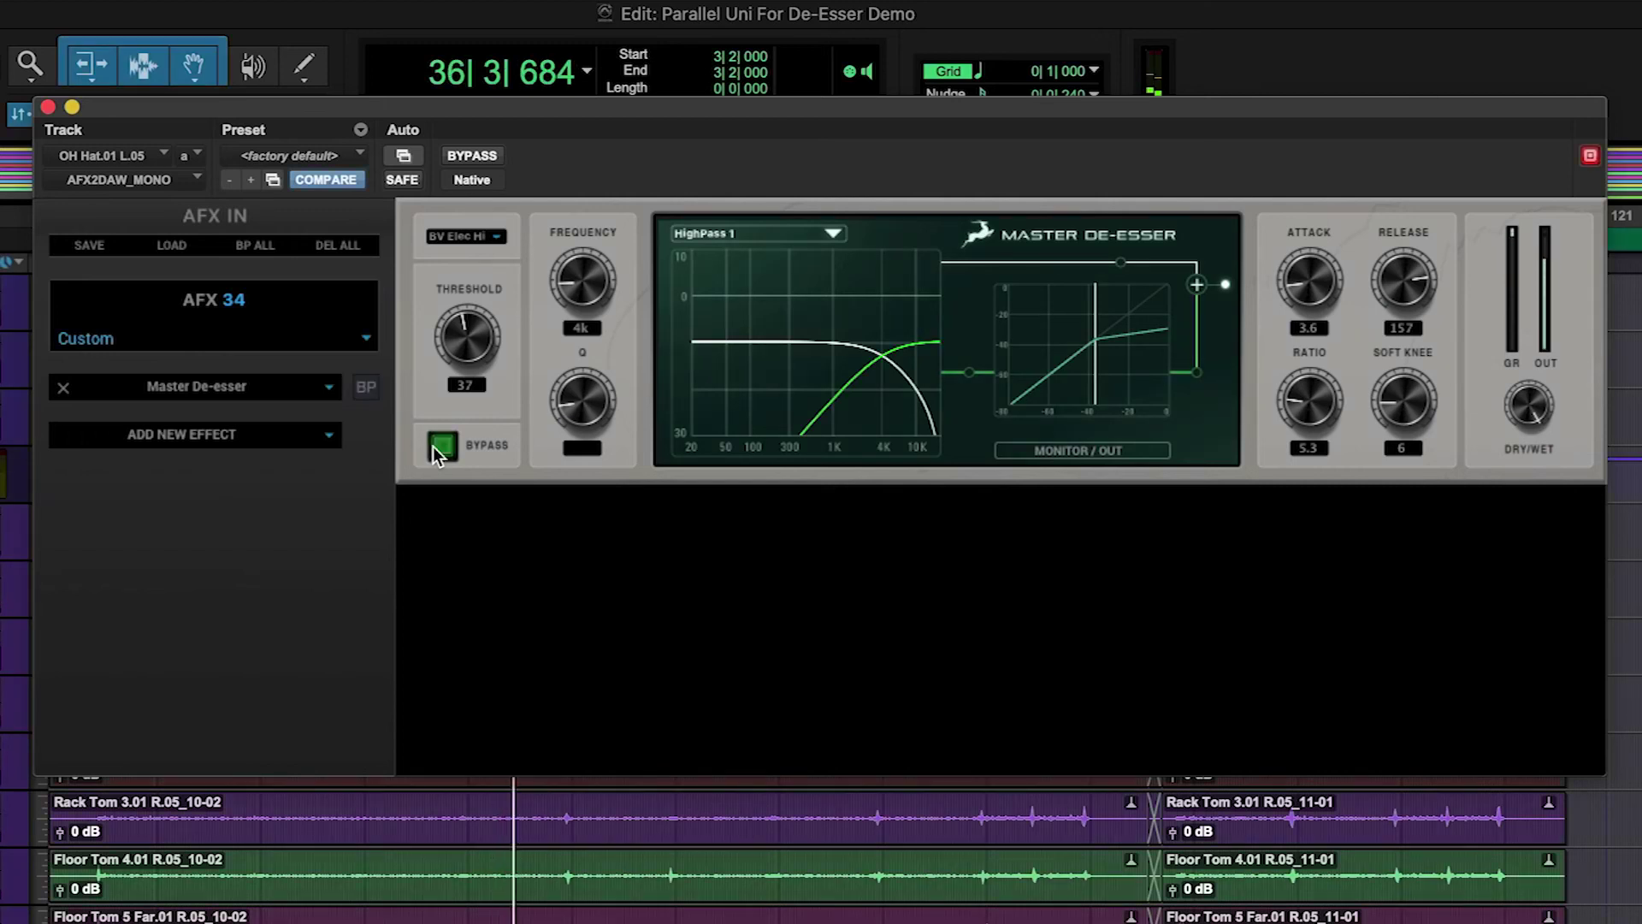
pyautogui.click(443, 446)
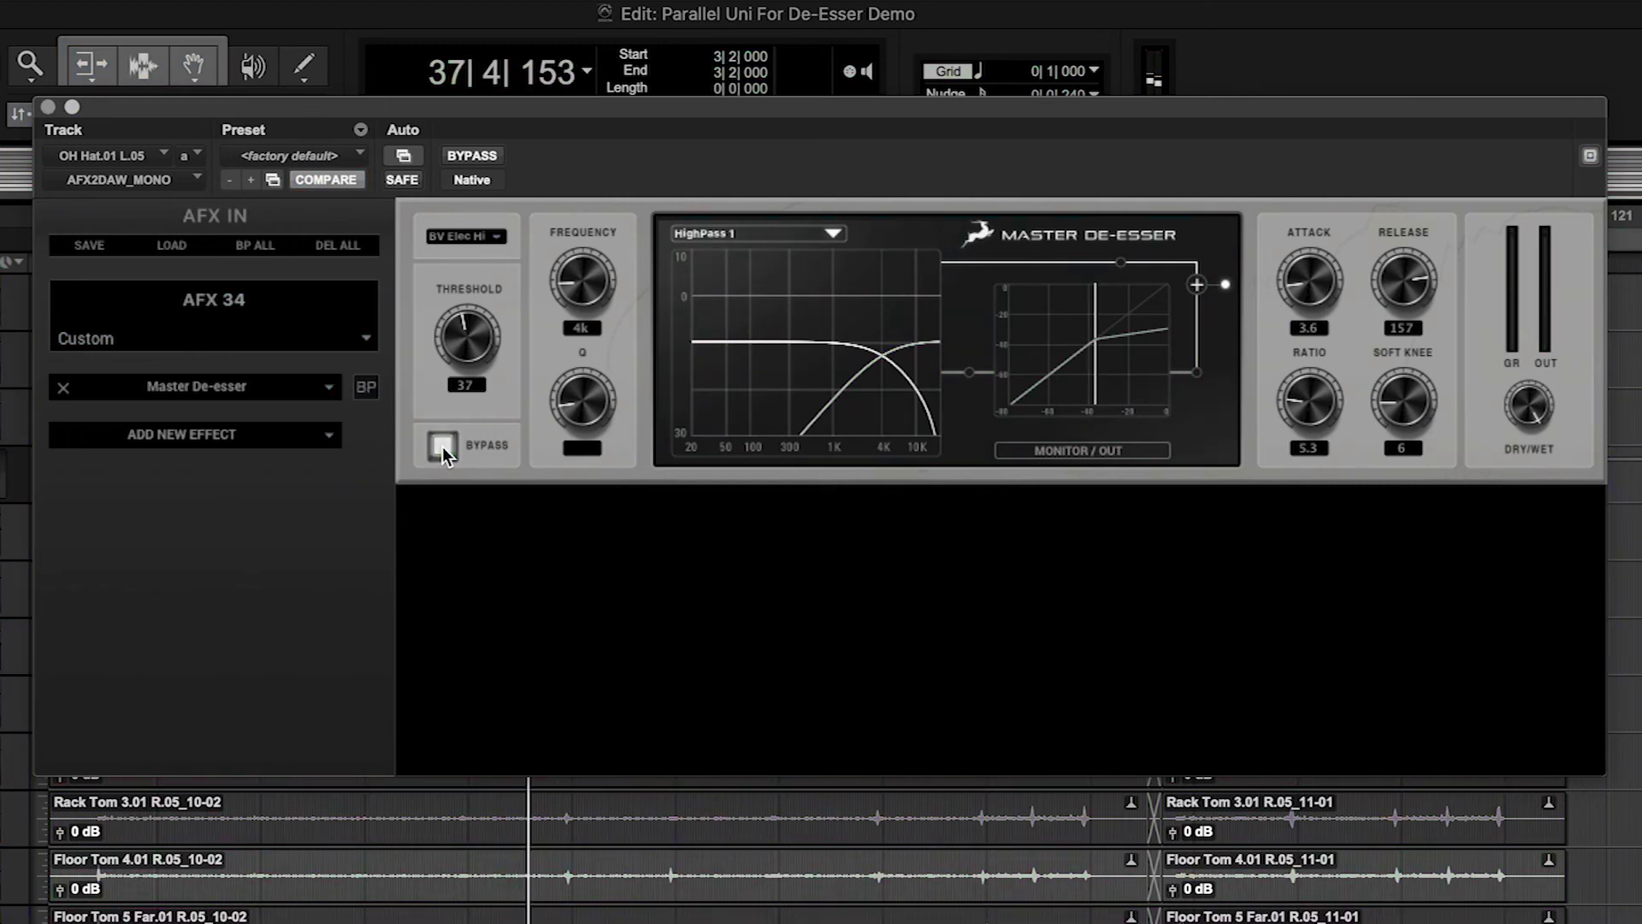
pyautogui.click(443, 447)
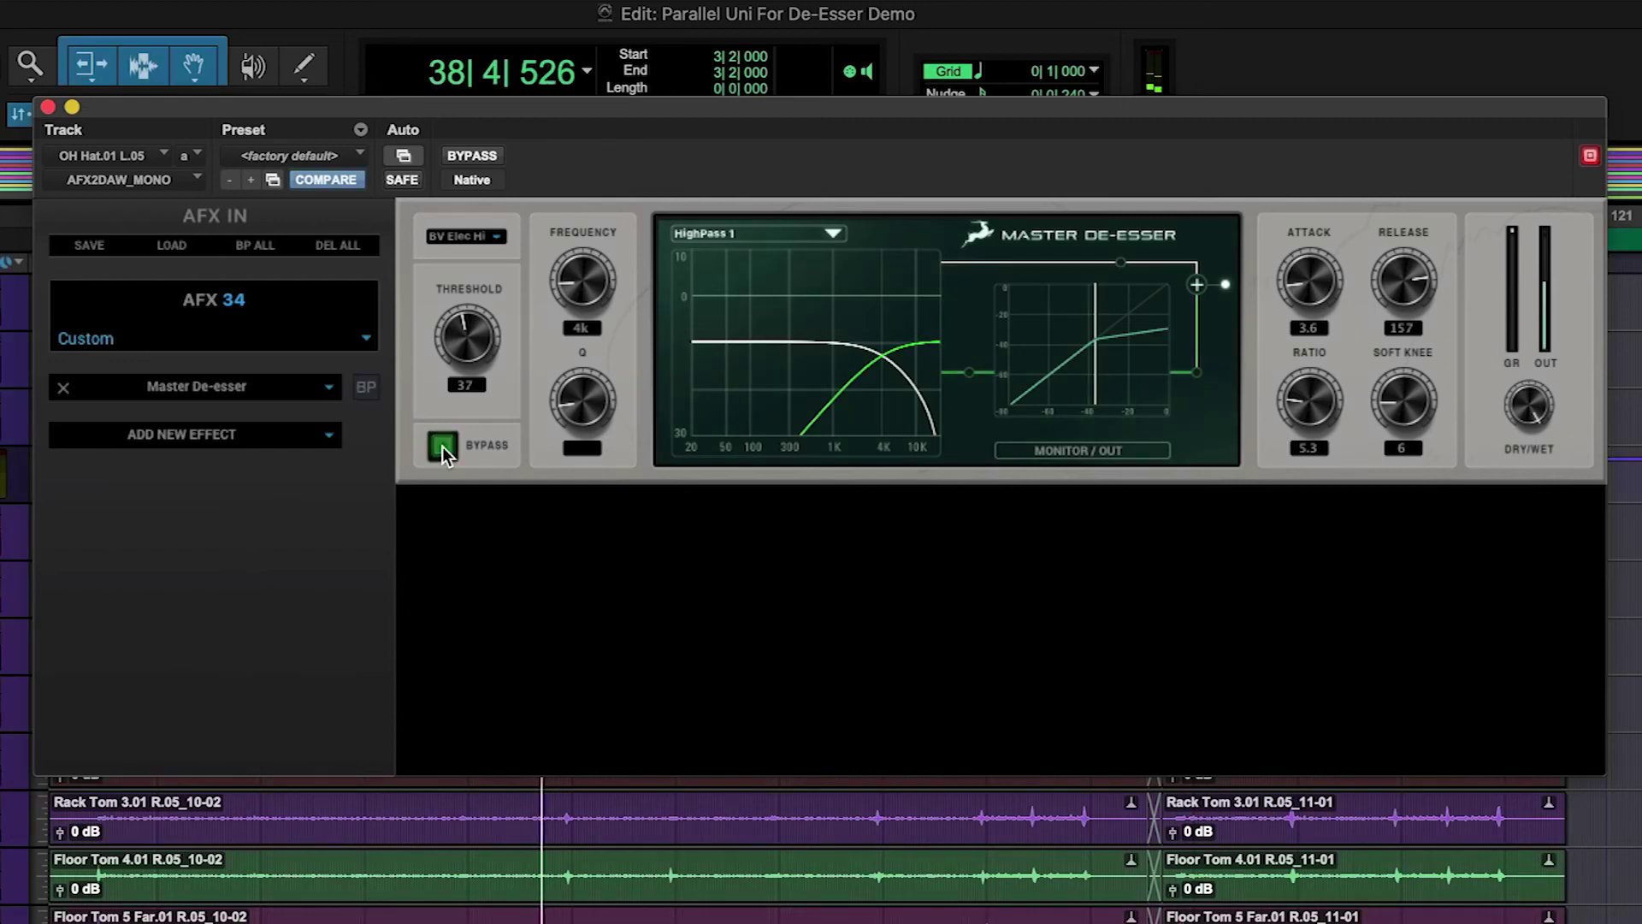
# In the Mix window, copy the AFX2DAW insert onto the neighbouring track and solo it.
pyautogui.hotkey('ctrl', '=')
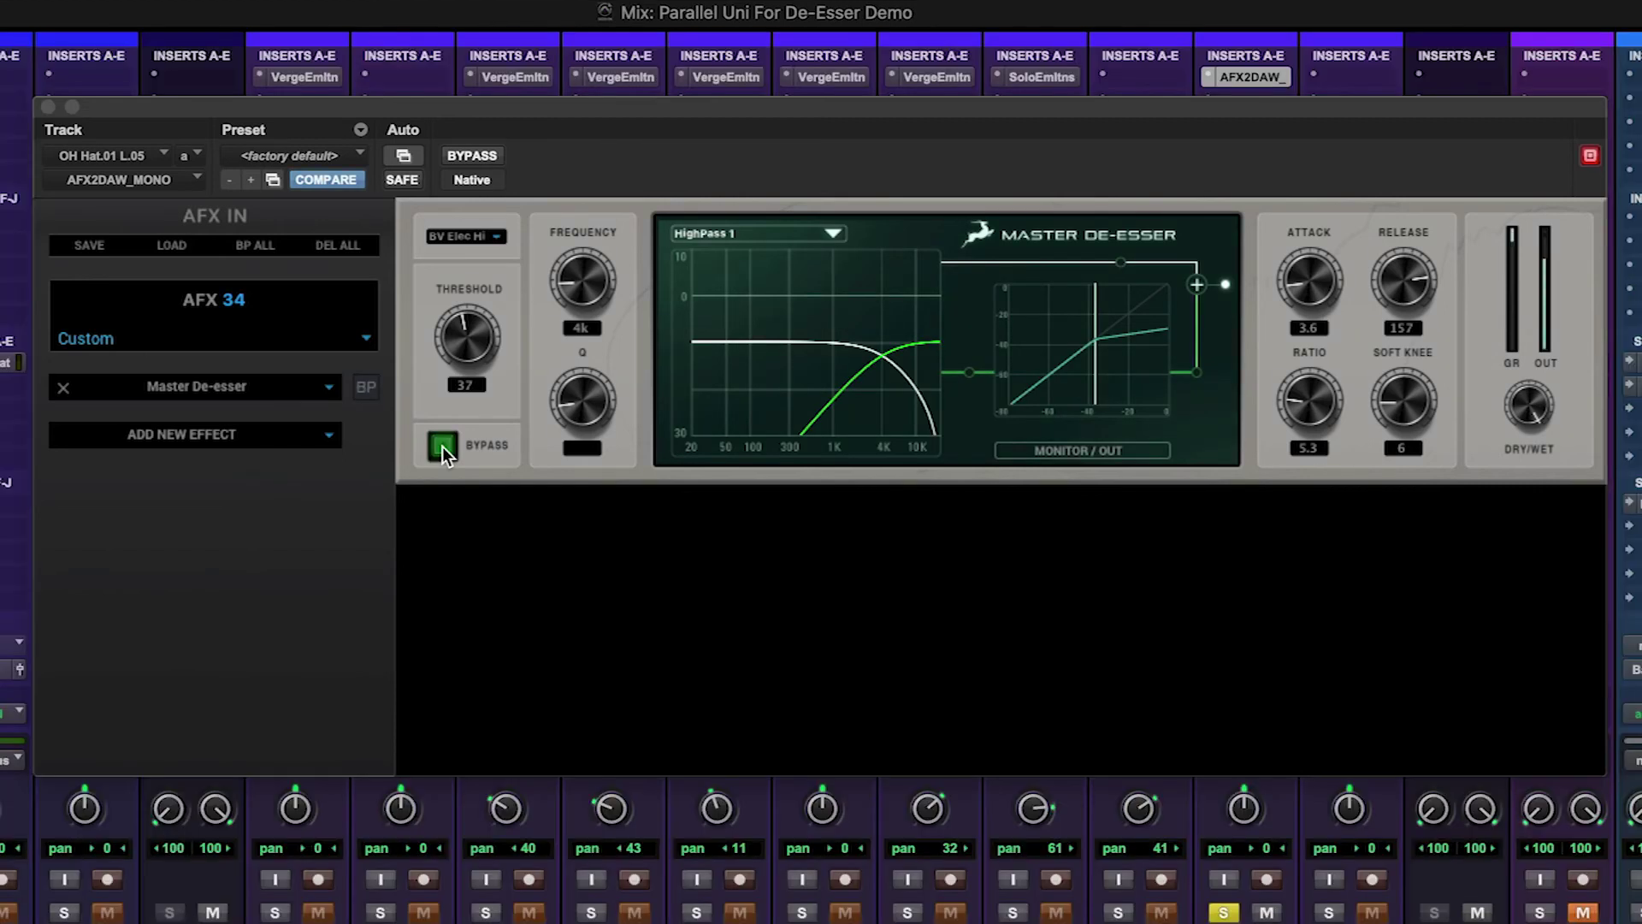
pyautogui.moveTo(1248, 80); pyautogui.dragTo(1353, 77)
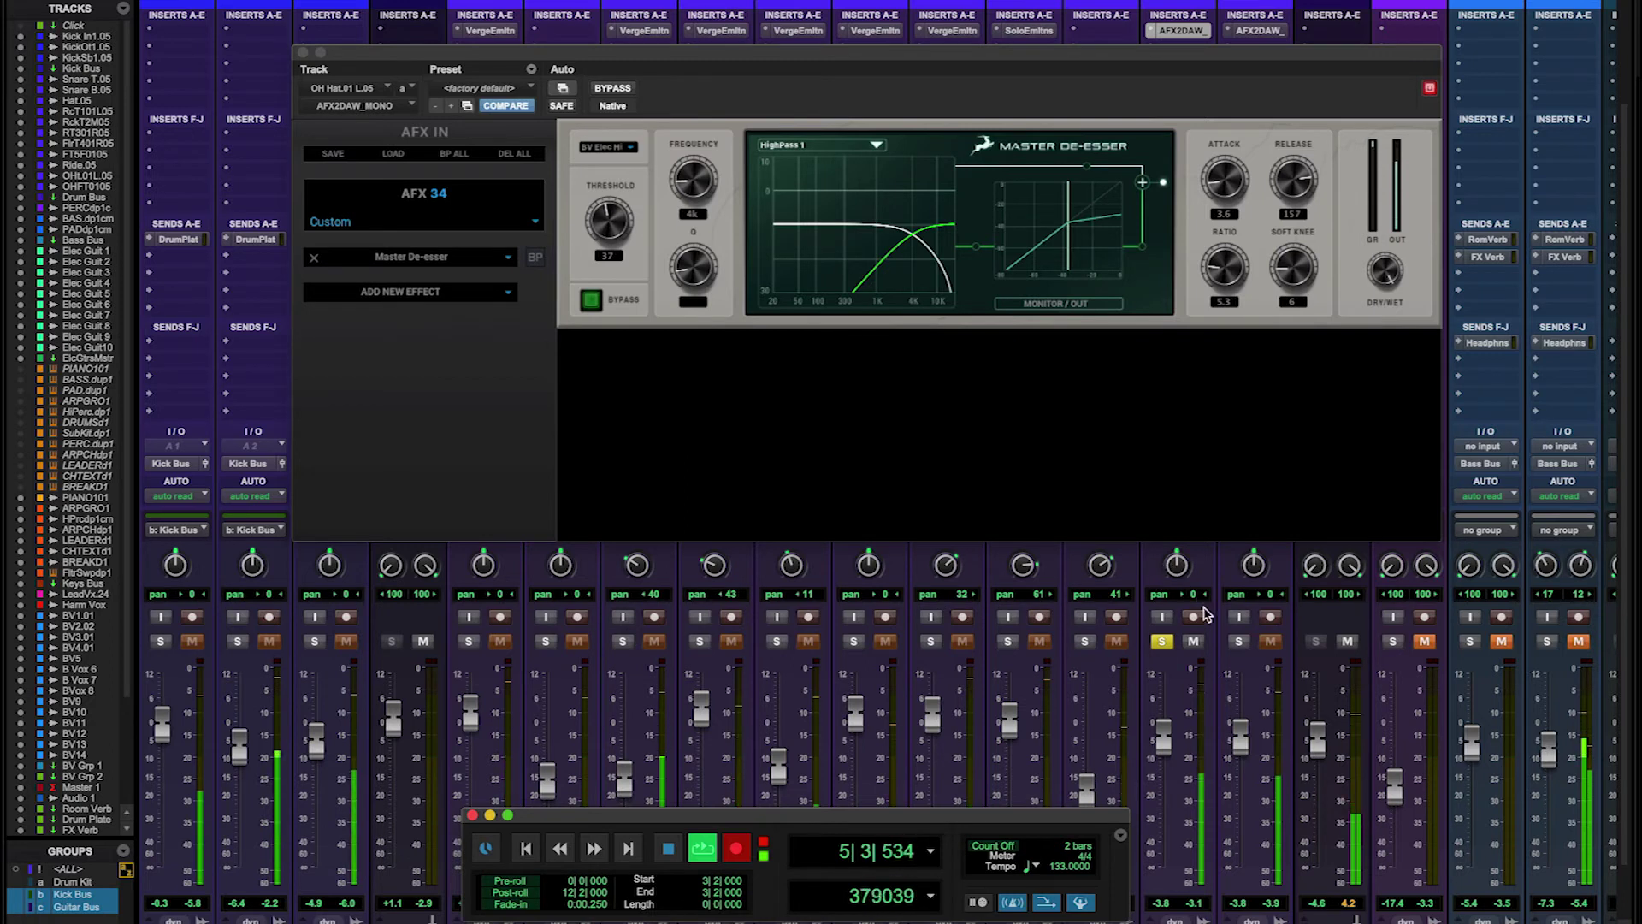
pyautogui.click(1238, 641)
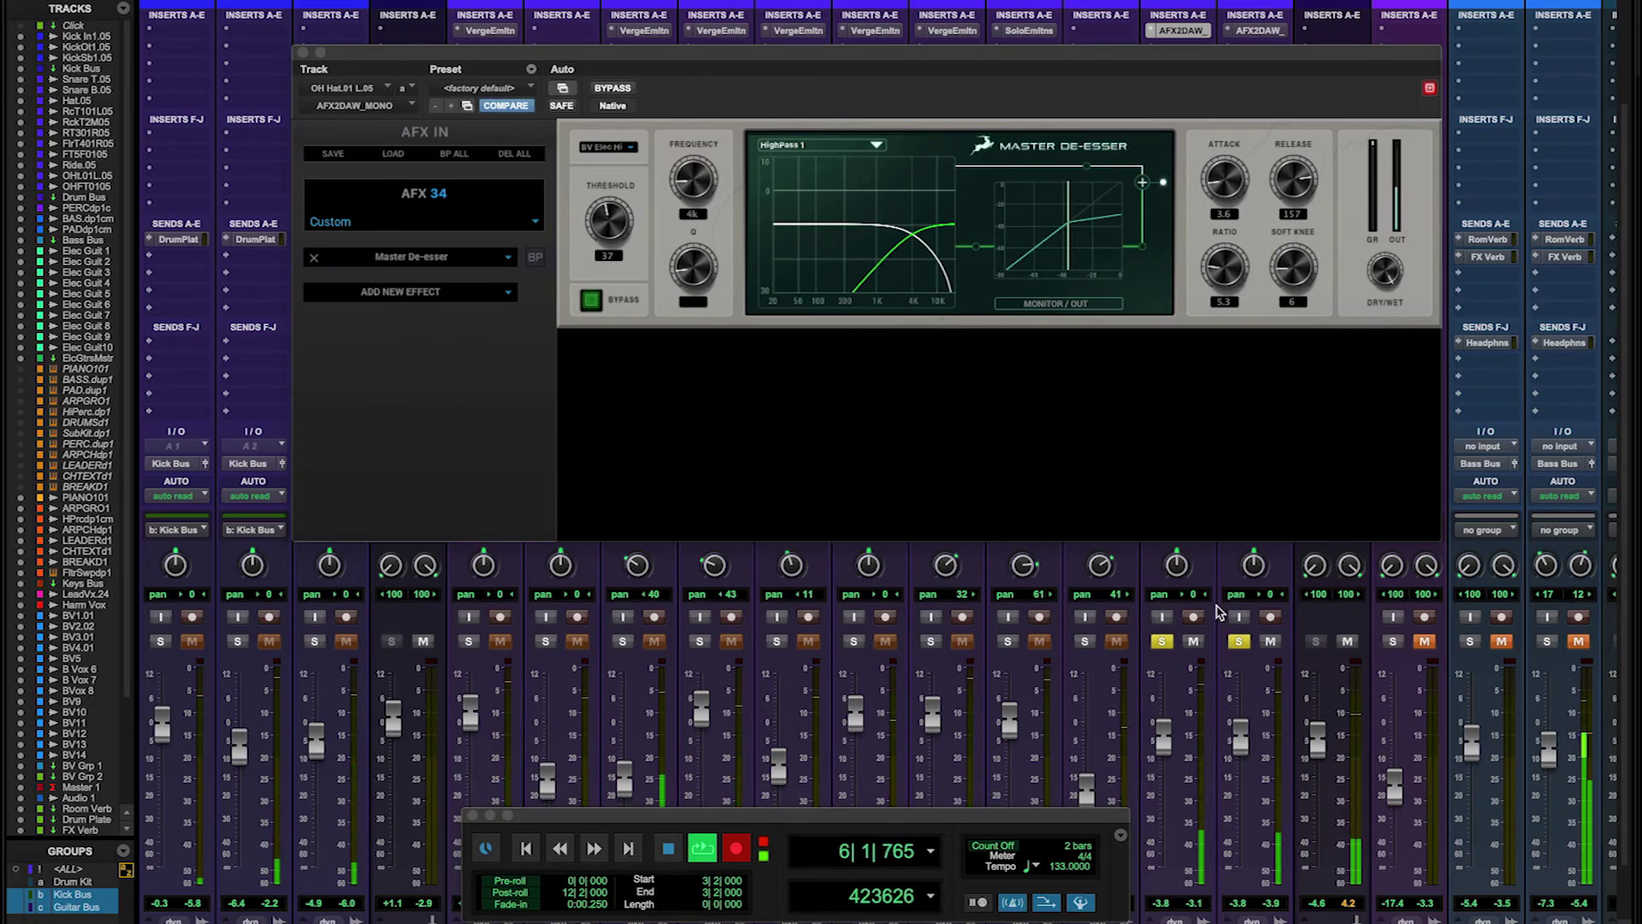
# Pan the two tracks to 63 and 59, unsolo them, and bypass the de-esser.
pyautogui.moveTo(1177, 566); pyautogui.dragTo(1171, 600)
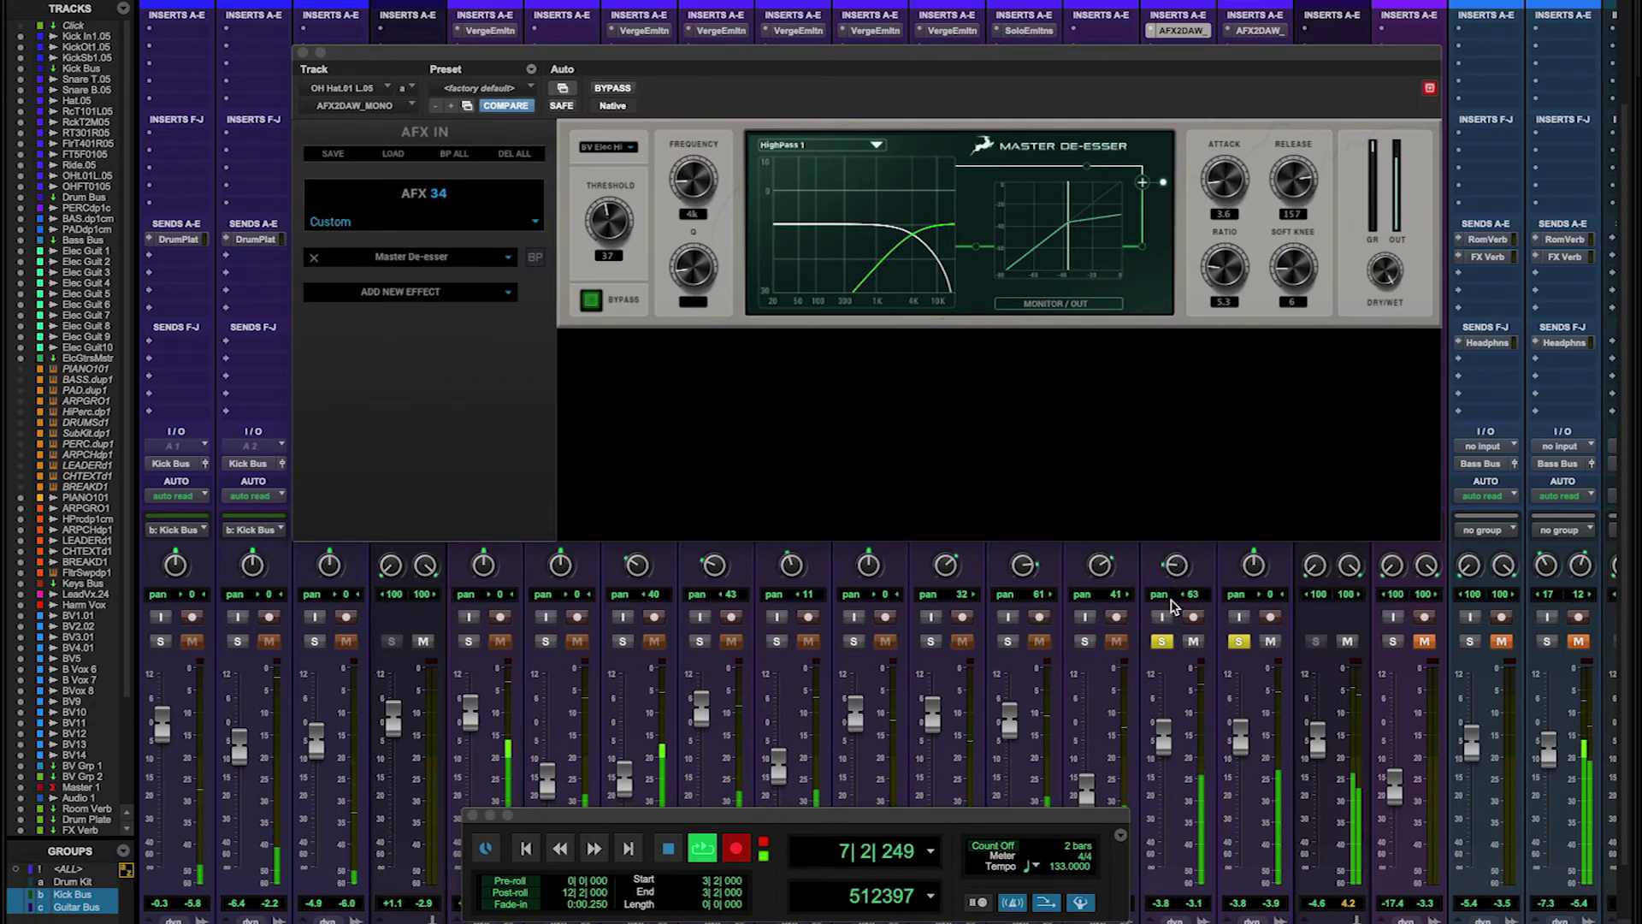
pyautogui.moveTo(1252, 567)
pyautogui.mouseDown()
pyautogui.moveTo(1254, 532)
pyautogui.moveTo(1253, 561)
pyautogui.mouseUp()
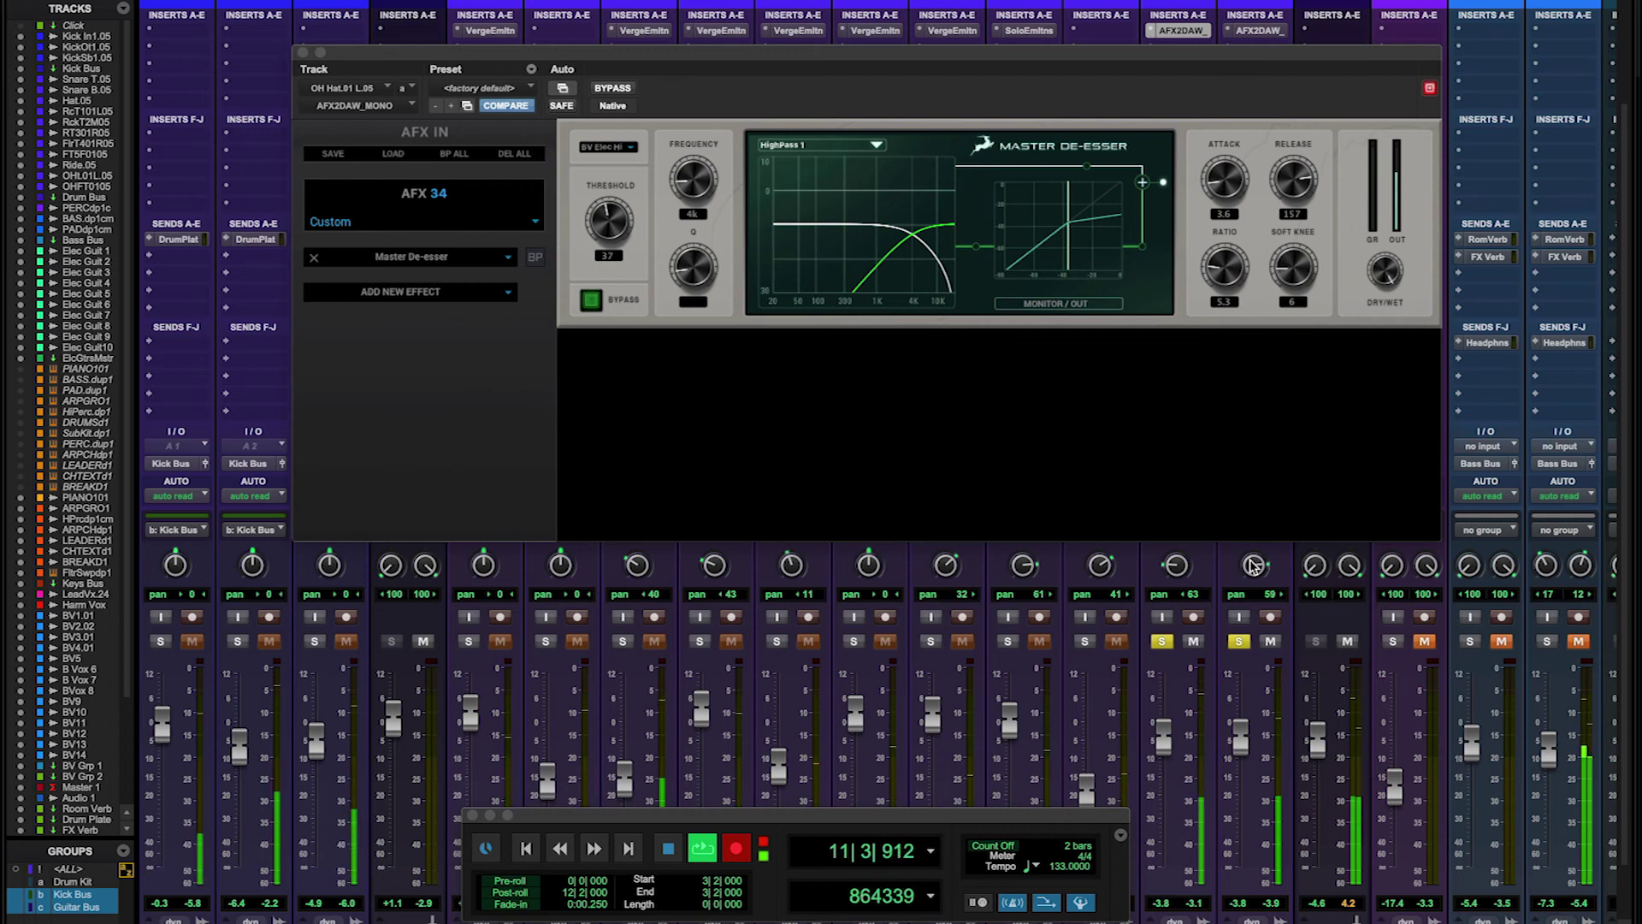
pyautogui.click(1164, 643)
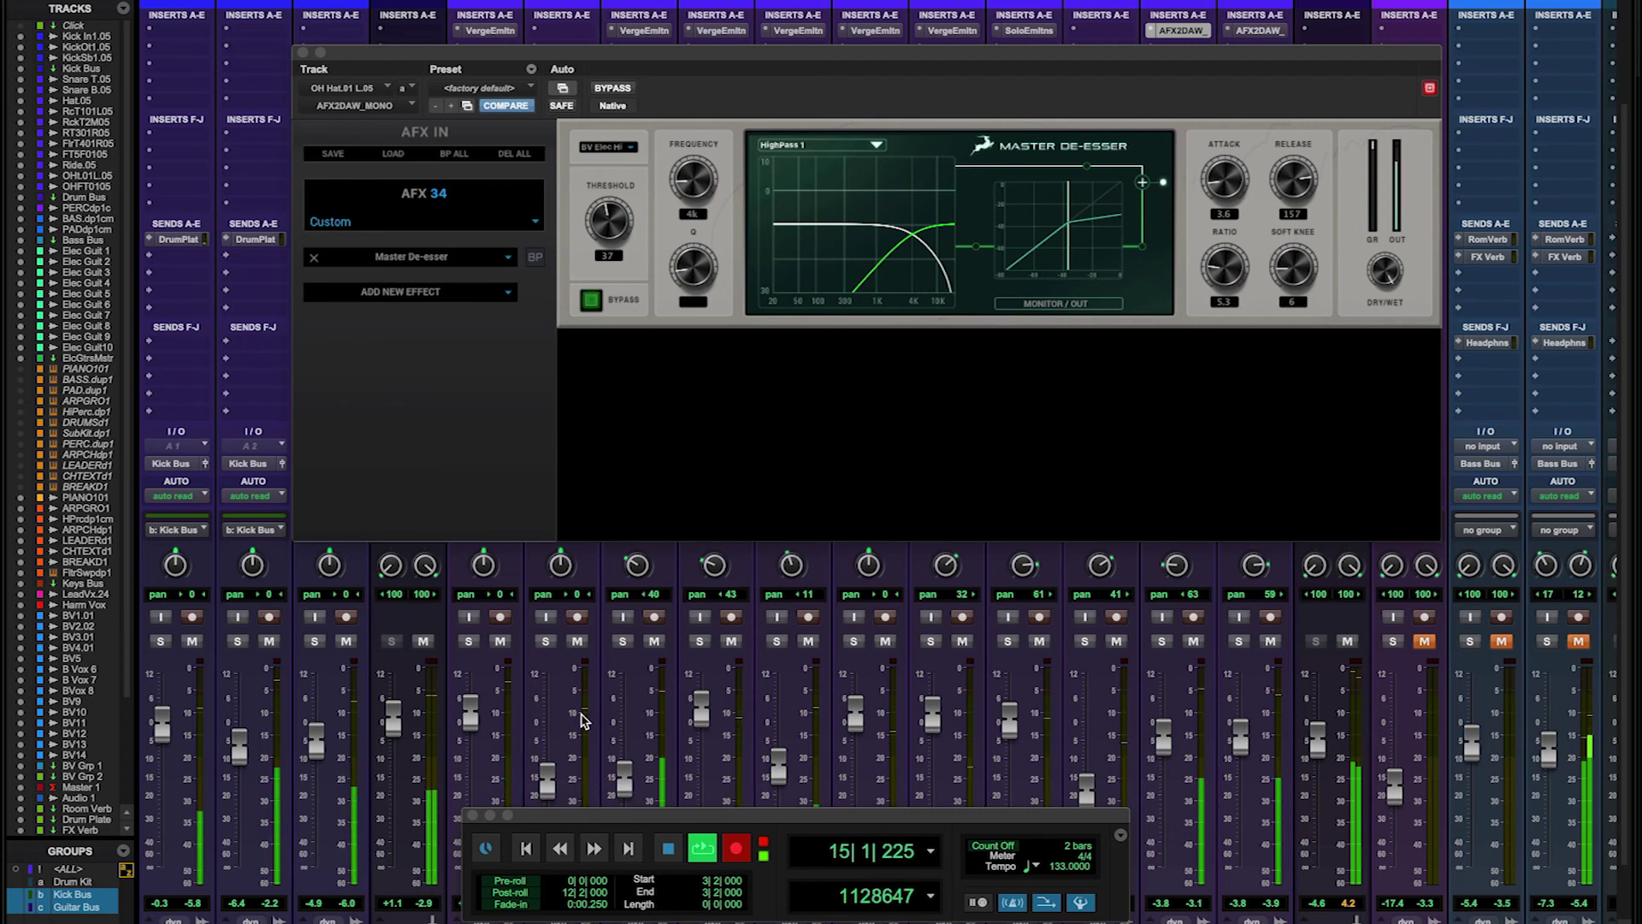
pyautogui.click(613, 87)
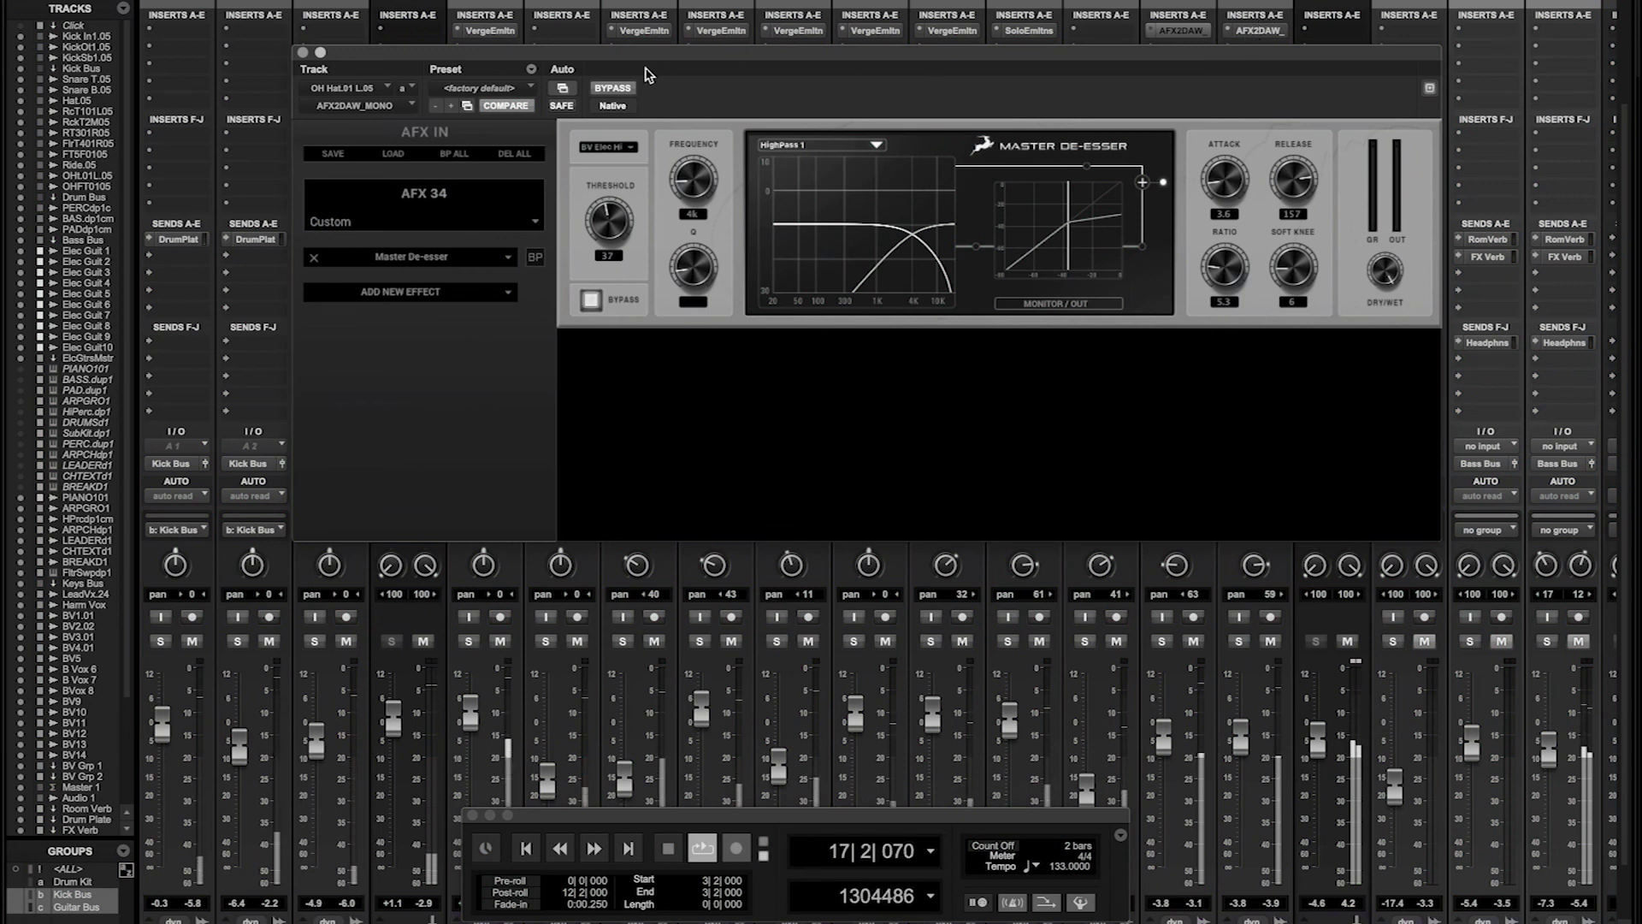
# Re-enable the de-esser, then select the OHL01L.05 and OHFT0105 tracks together.
pyautogui.click(612, 87)
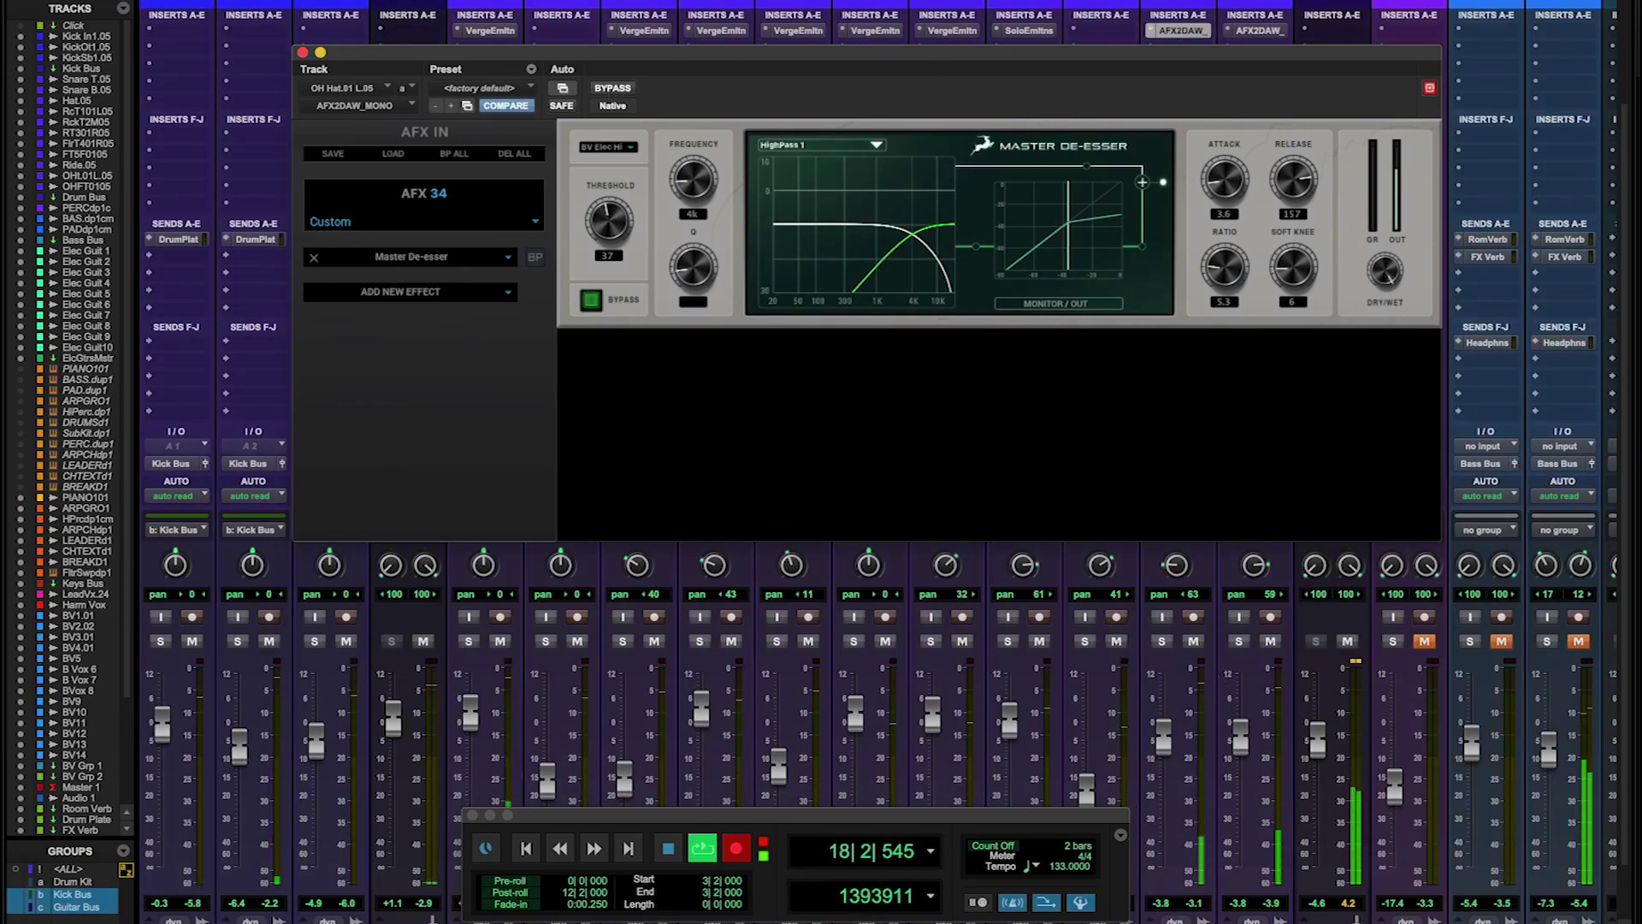
pyautogui.click(86, 176)
pyautogui.keyDown('shift'); pyautogui.click(86, 185); pyautogui.keyUp('shift')
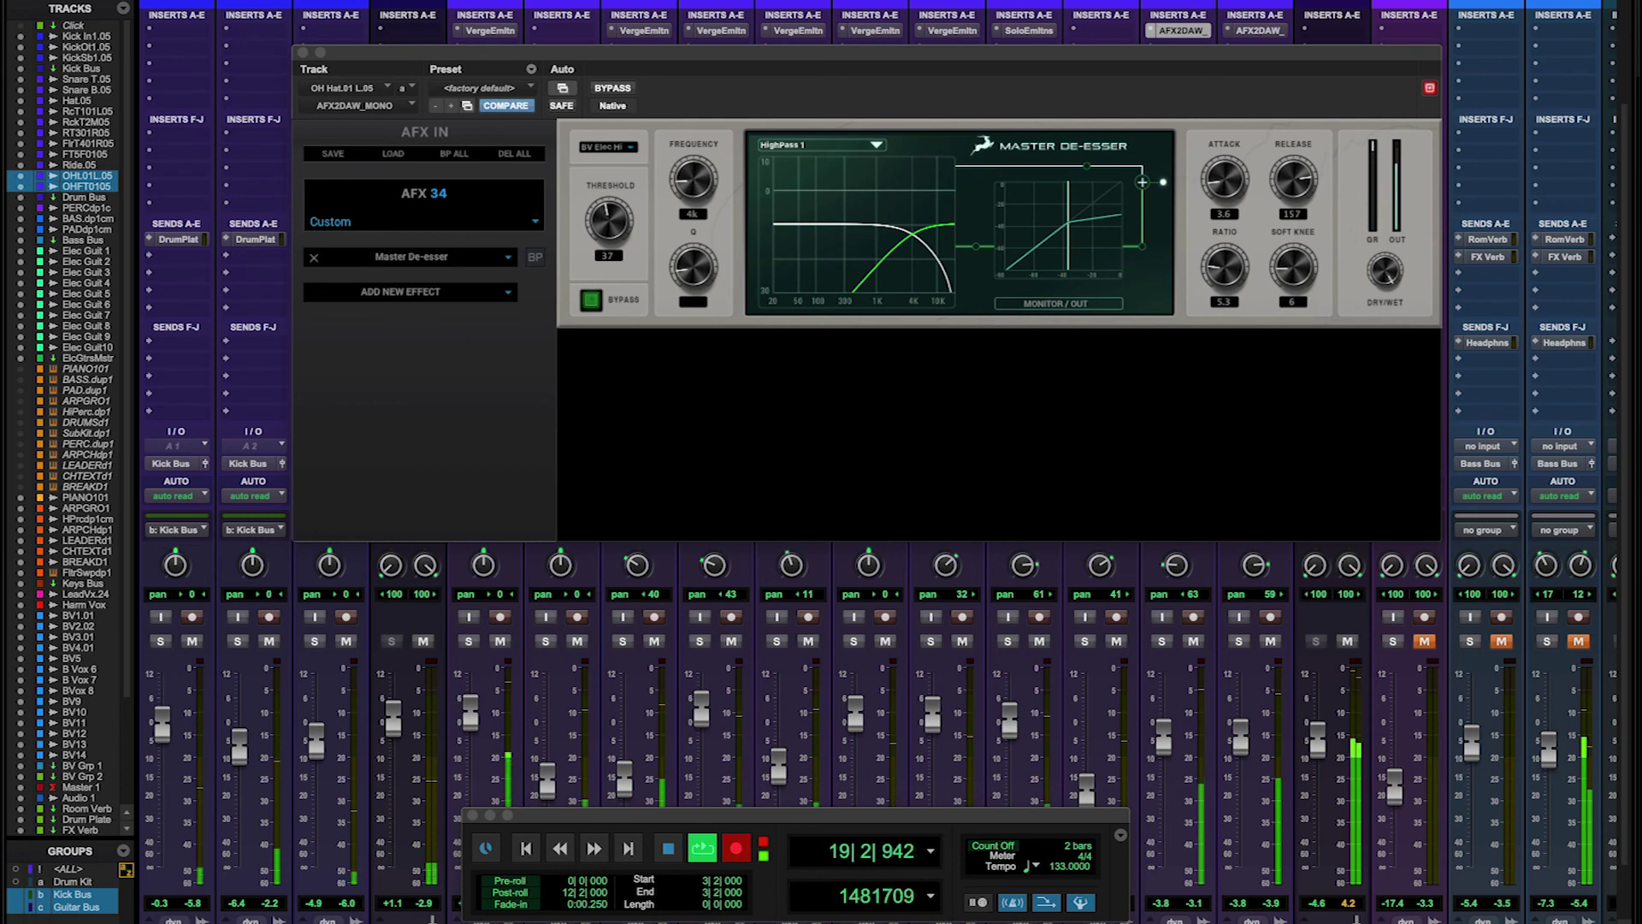